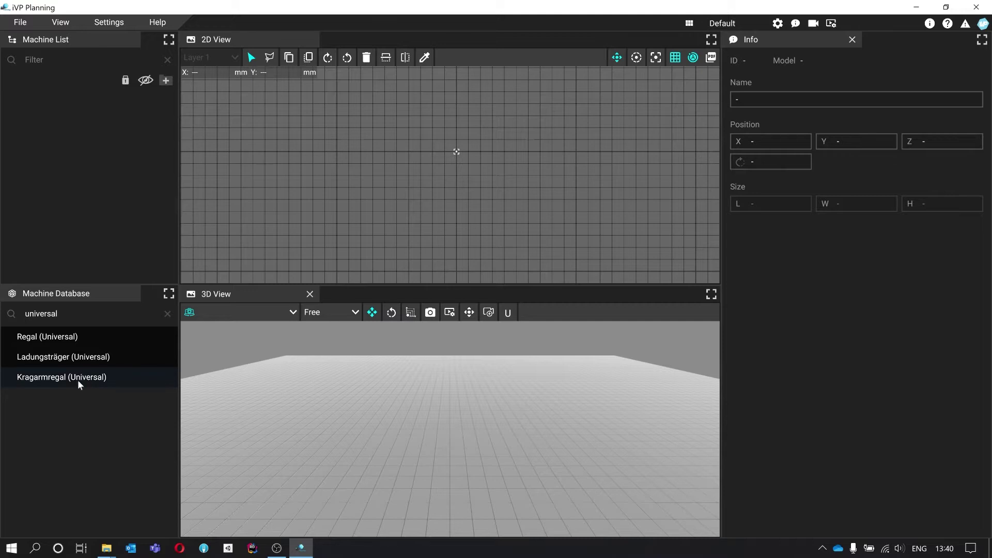
Place a Kragarmregal (Universal) cantilever rack on the floor near the middle of the 3D scene.
click(52, 379)
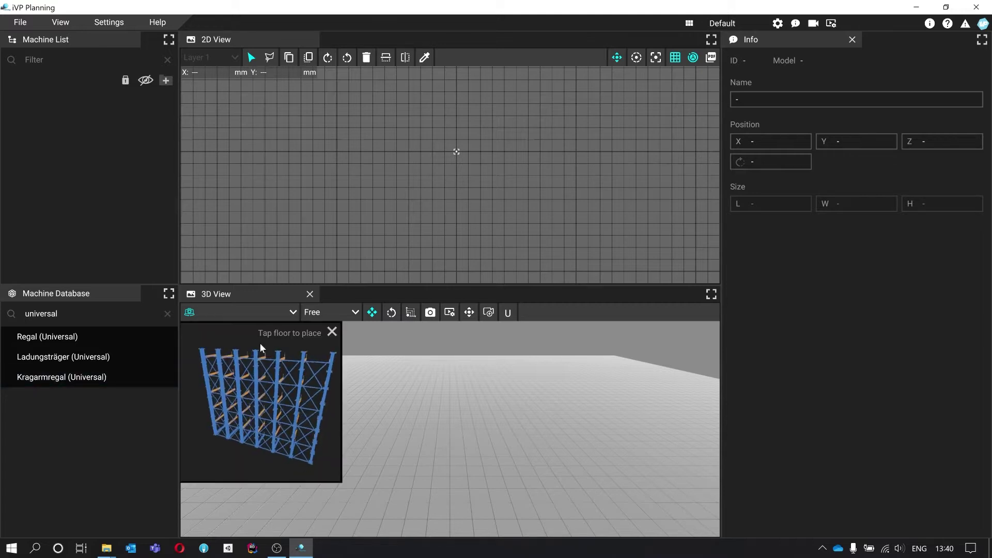
click(445, 461)
mouse_move(505, 403)
right_down()
mouse_move(505, 362)
mouse_move(504, 403)
right_up()
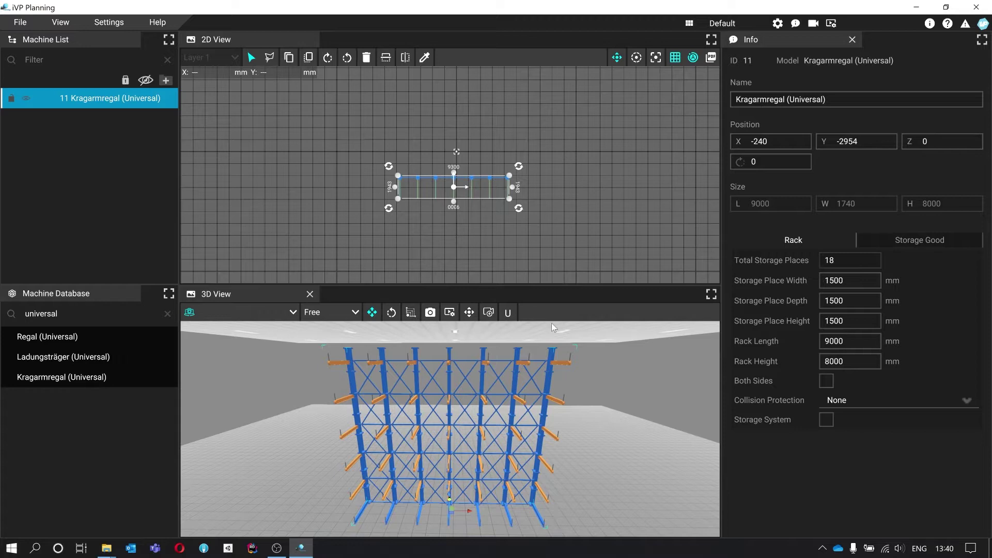
Stretch the rack in the 2D view to about 18000 mm long with a storage place depth of about 2500 mm.
drag(512, 187, 644, 182)
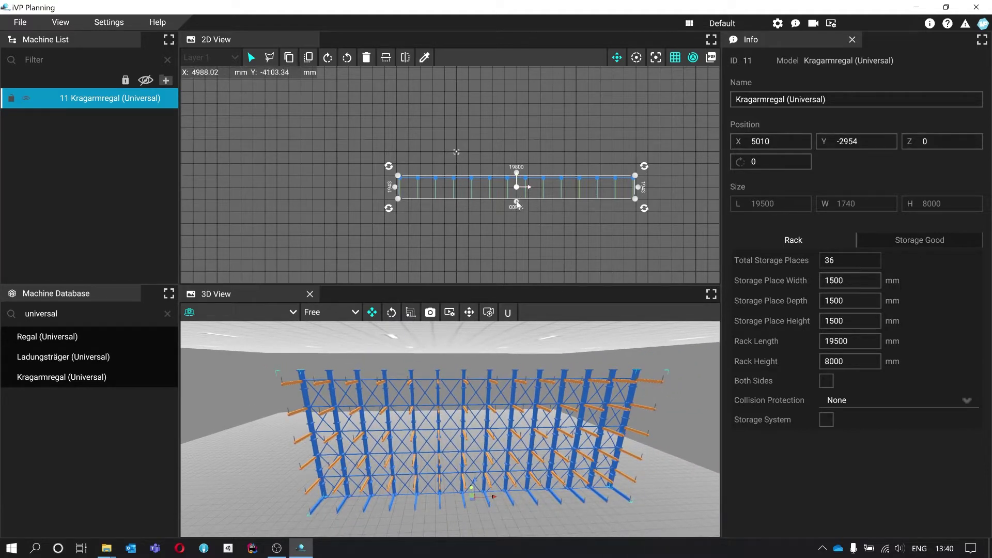
drag(517, 204, 519, 276)
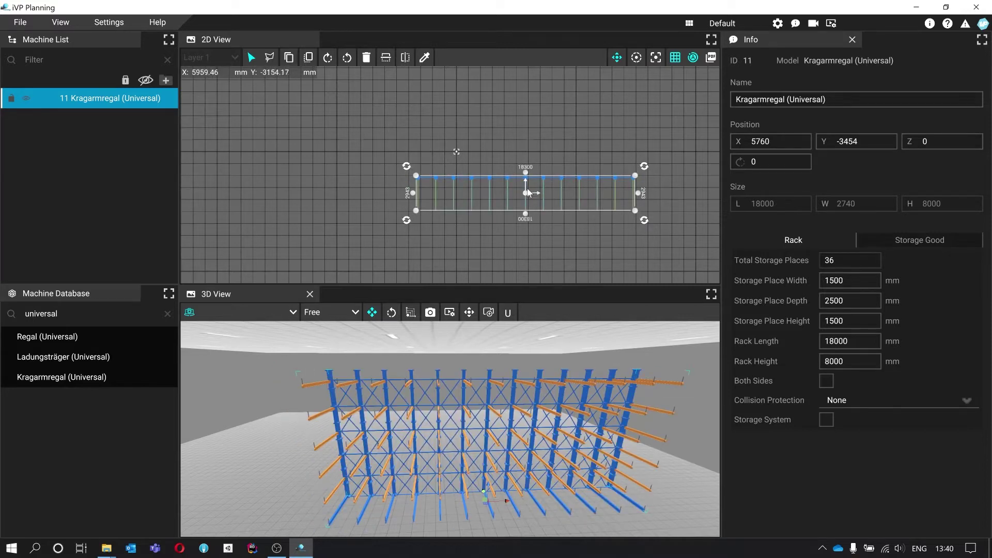
Move the rack in the 2D view to about X 2850 and set its storage place depth to 1500 mm.
drag(528, 194, 493, 214)
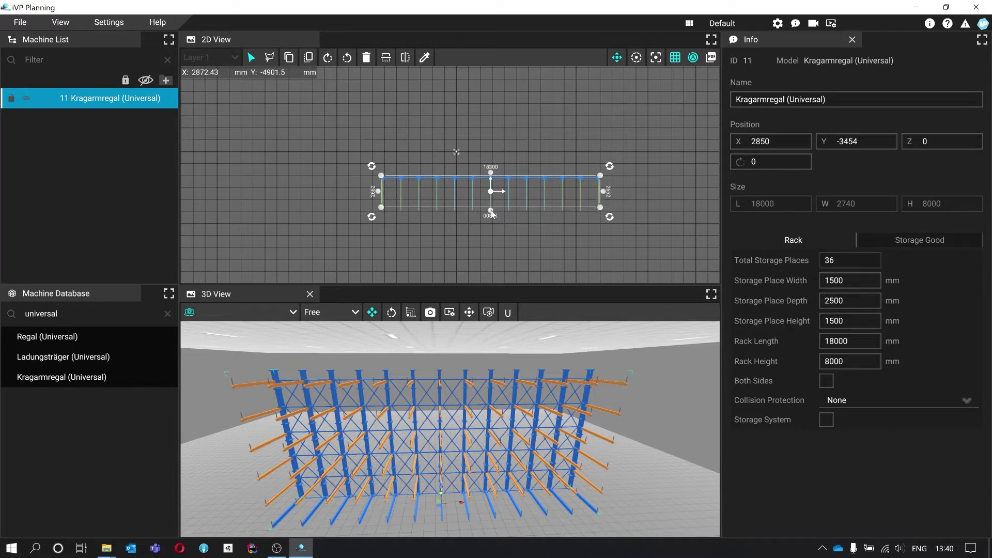
drag(493, 214, 492, 204)
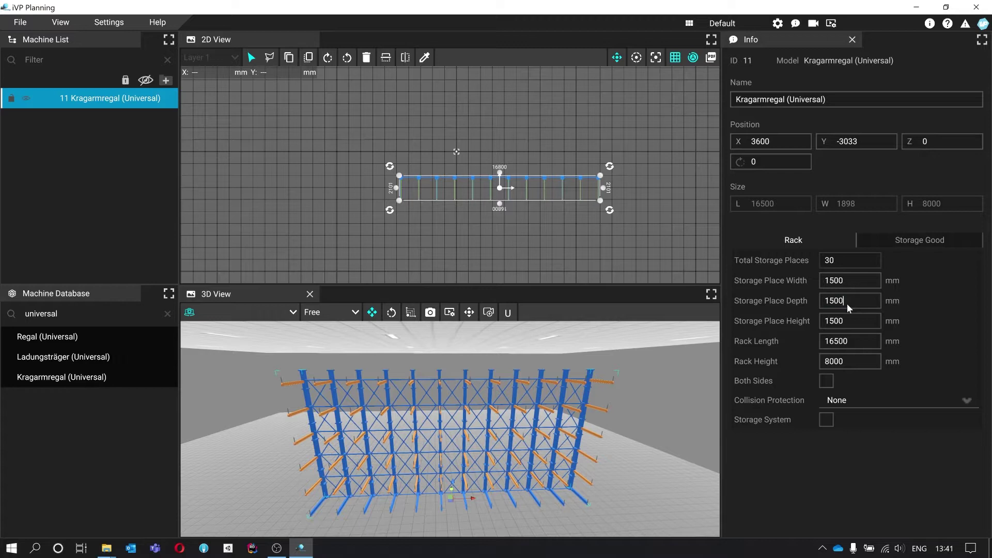
key(Return)
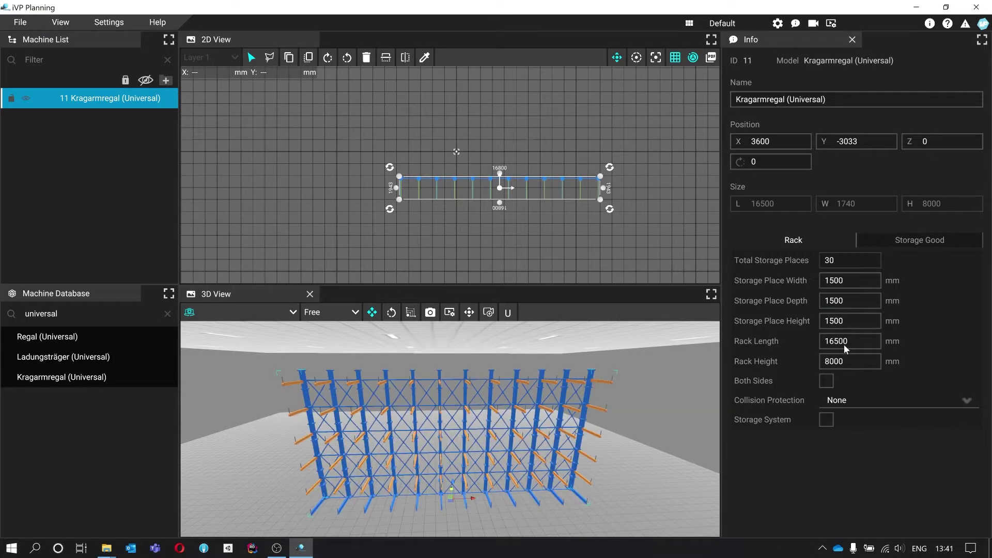
Shorten the rack to about 12000 mm in the 2D view, and enter a rack length of 10000 mm.
drag(618, 192, 549, 188)
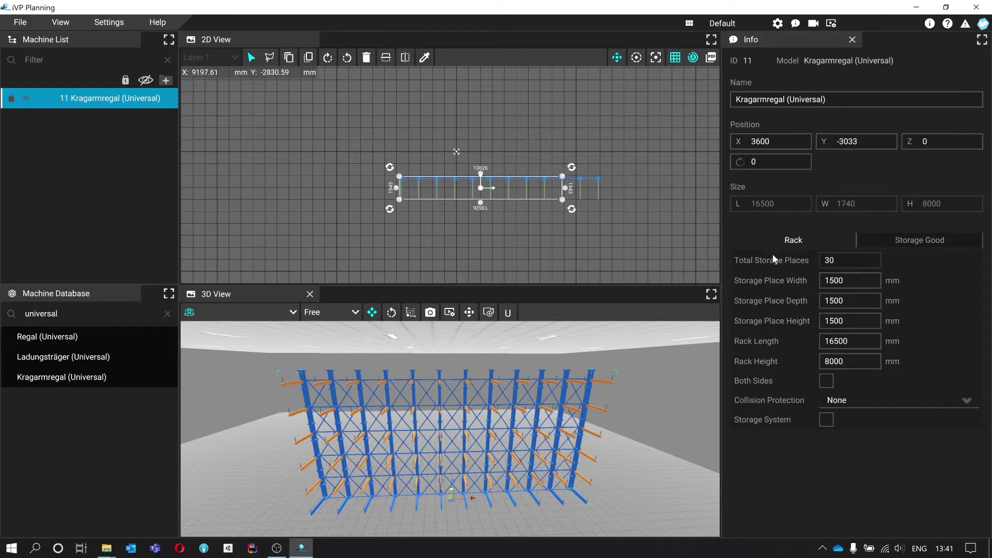
double_click(864, 342)
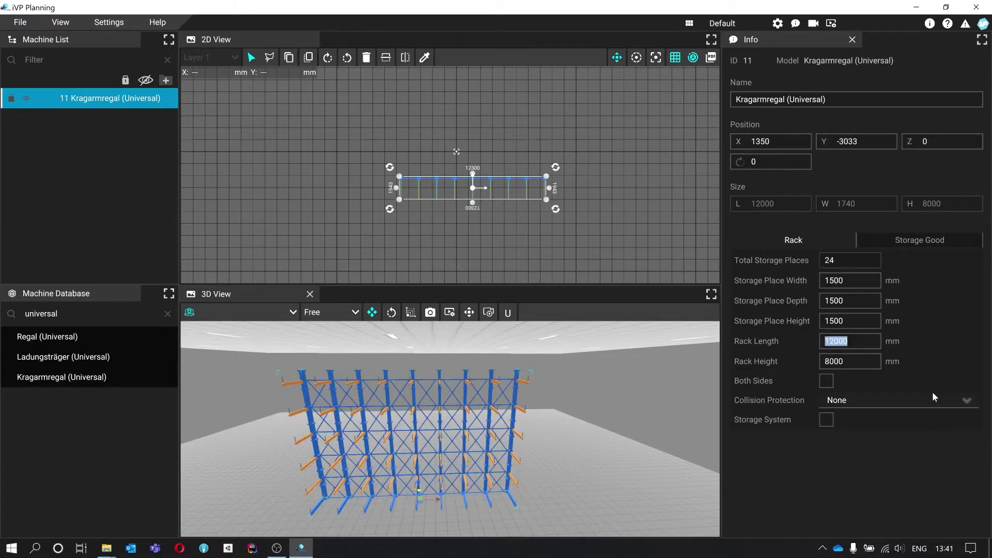
text(10000)
key(Return)
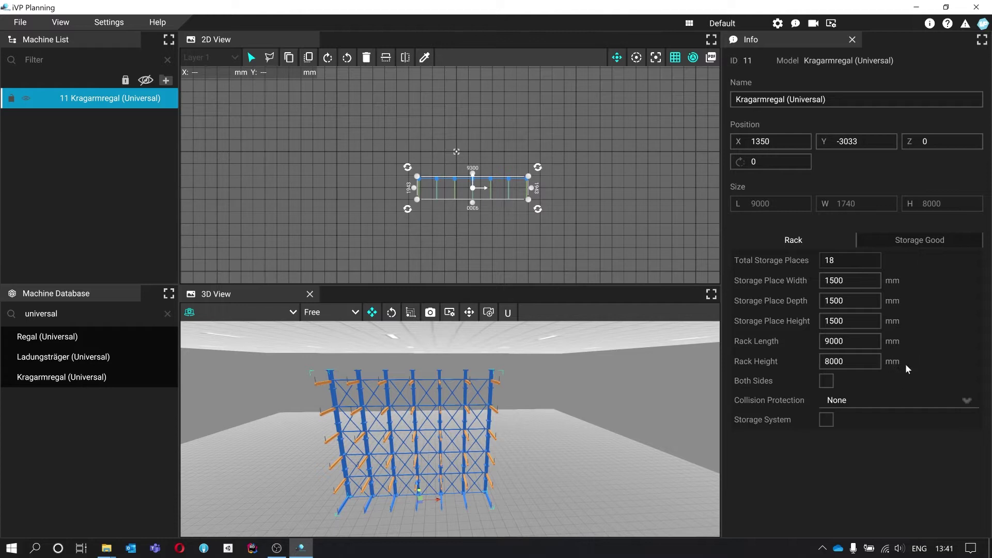
Set the rack length to 10500 mm.
double_click(861, 279)
double_click(858, 342)
text(105)
key(Return)
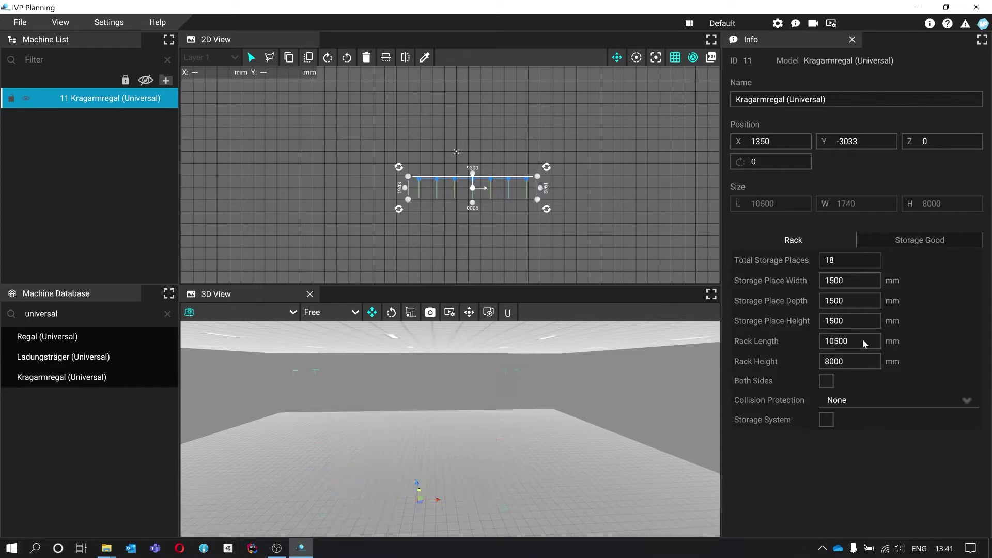
Enter 10000 mm as the rack length again.
double_click(865, 341)
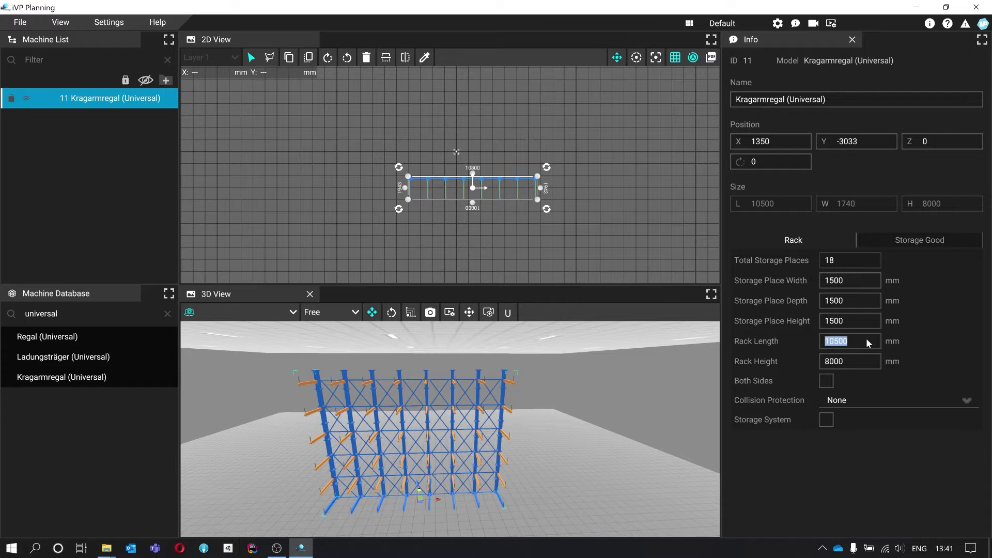
text(10000)
key(Return)
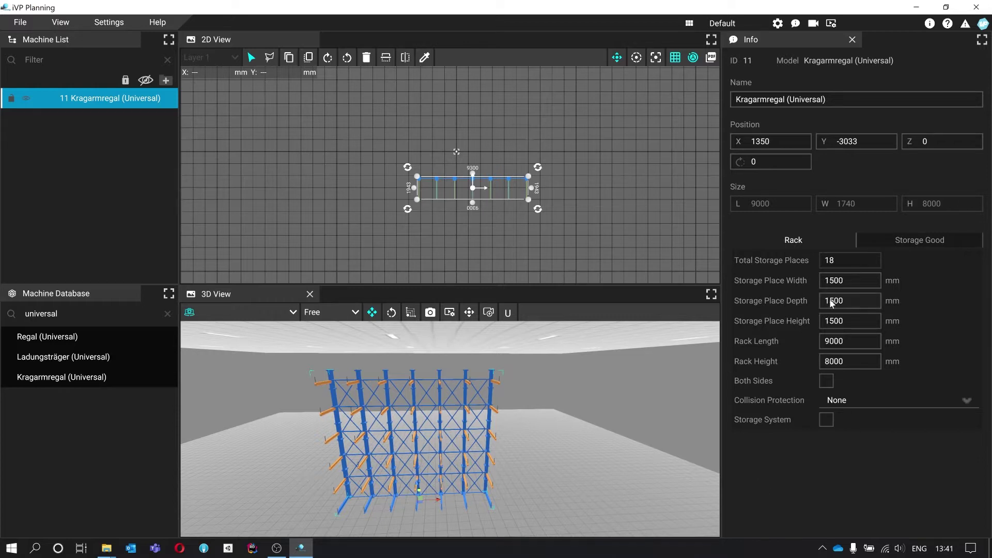
Set the fill percentage of the rack's storage goods to 50%.
right_drag(553, 368, 494, 380)
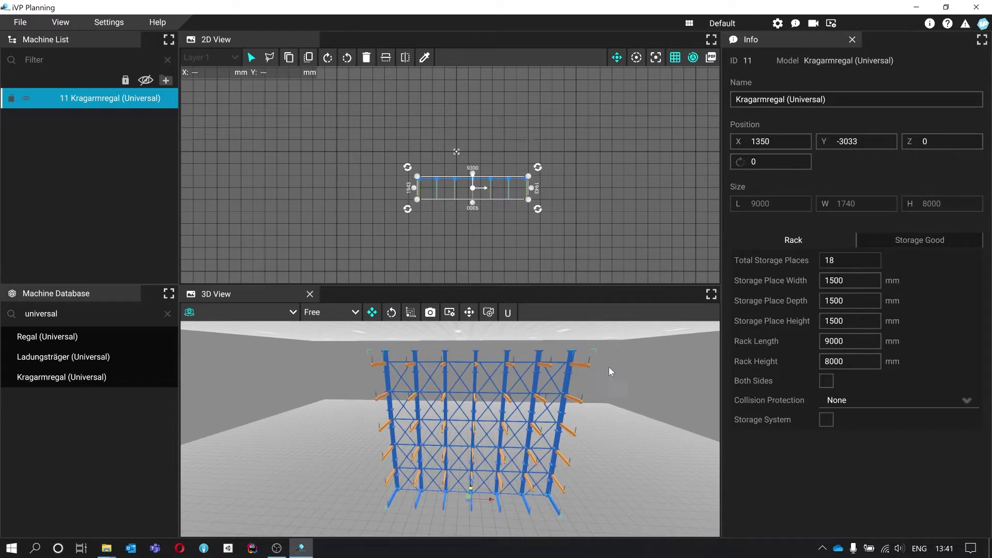
middle_drag(609, 367, 633, 366)
right_drag(633, 366, 641, 361)
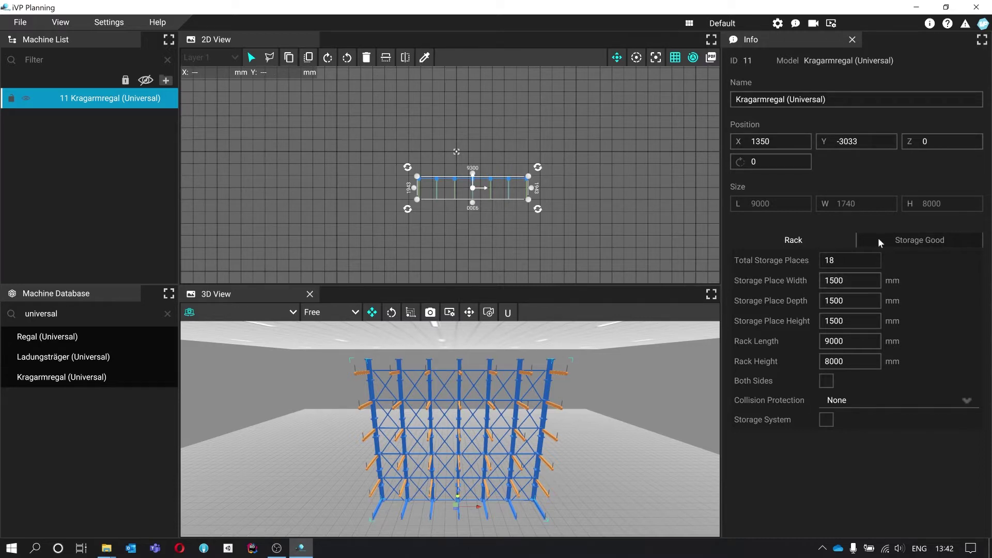
click(895, 238)
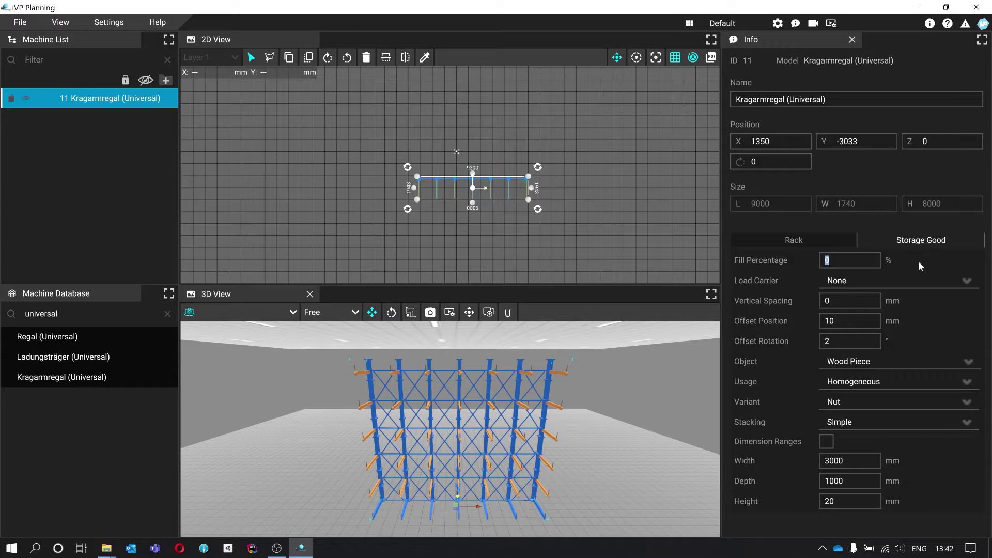
text(50)
key(Return)
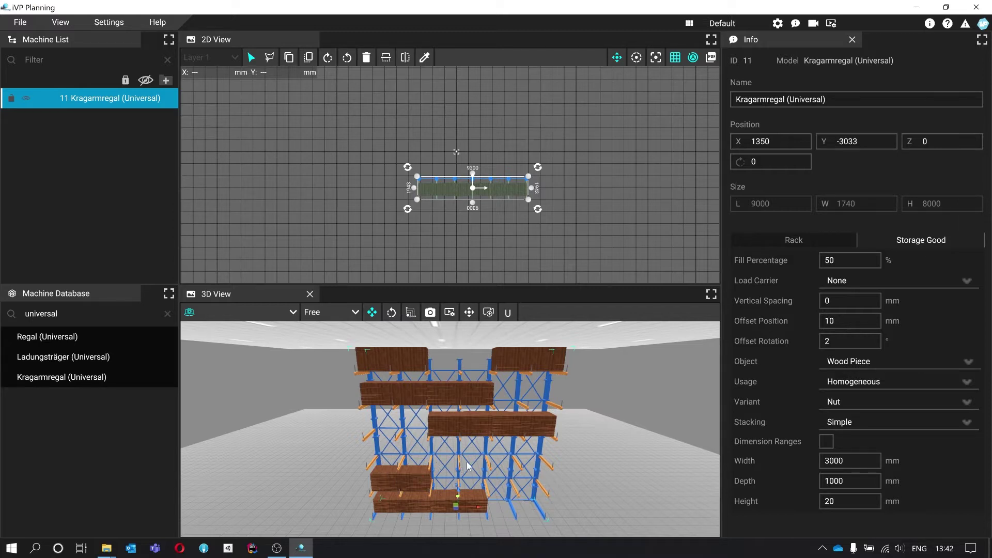
Empty the rack by setting the storage goods' fill percentage to 0%.
key(w)
right_drag(541, 462, 542, 465)
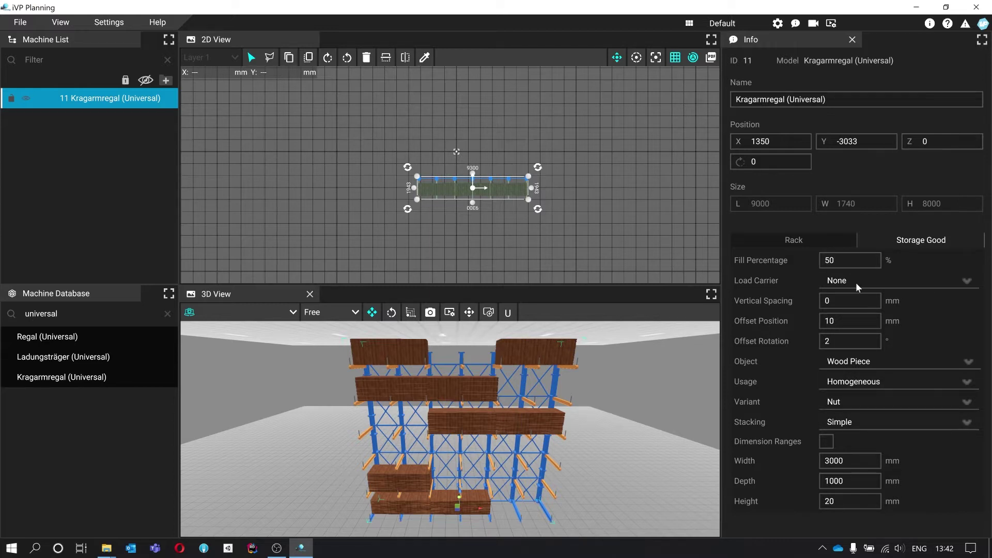
click(805, 241)
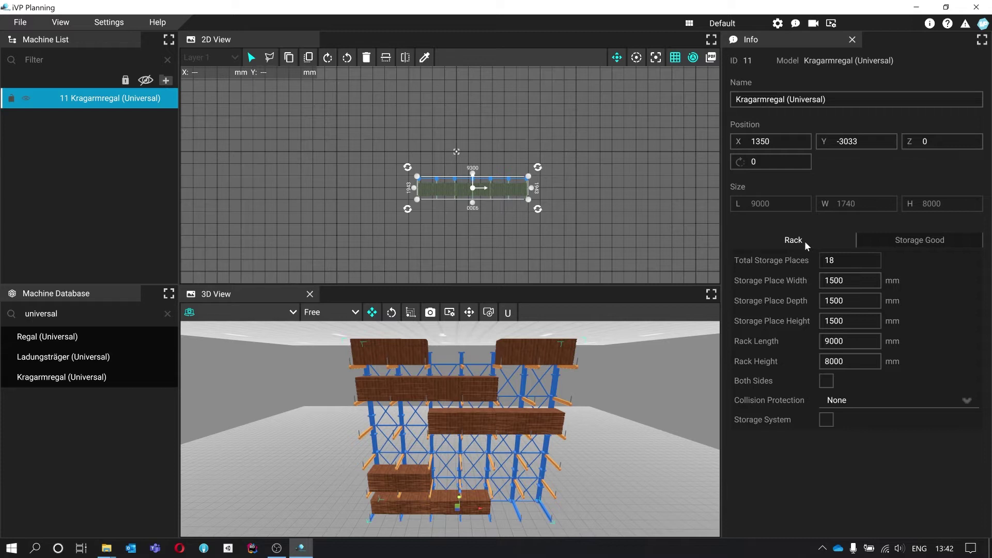
click(895, 240)
click(863, 258)
text(0)
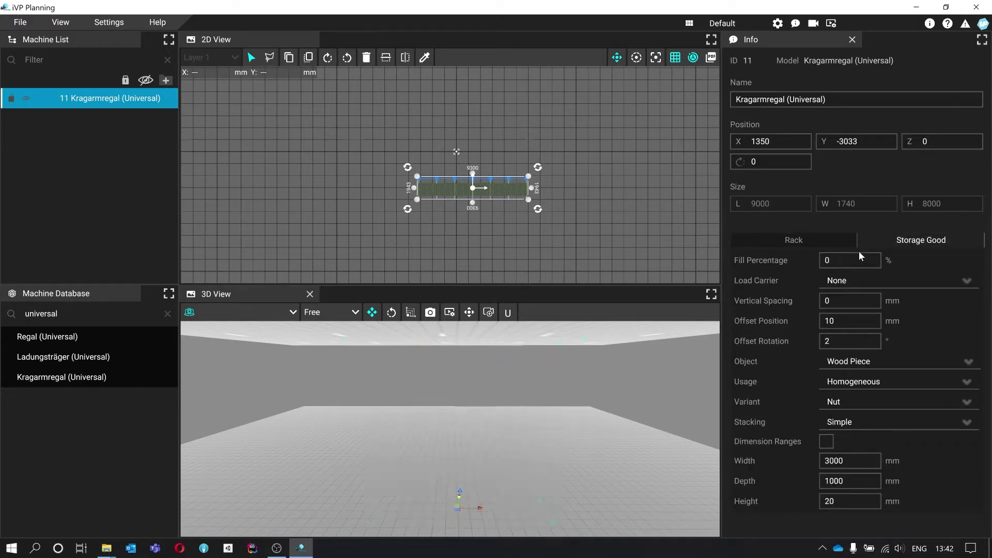
Set the storage good's width to 1500 mm and check the rack's total storage places.
click(815, 240)
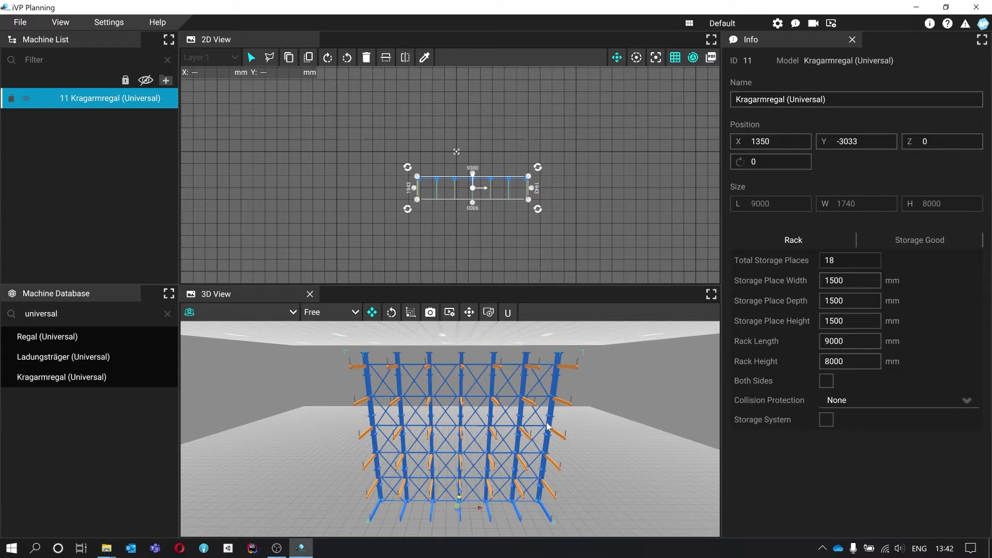
click(905, 243)
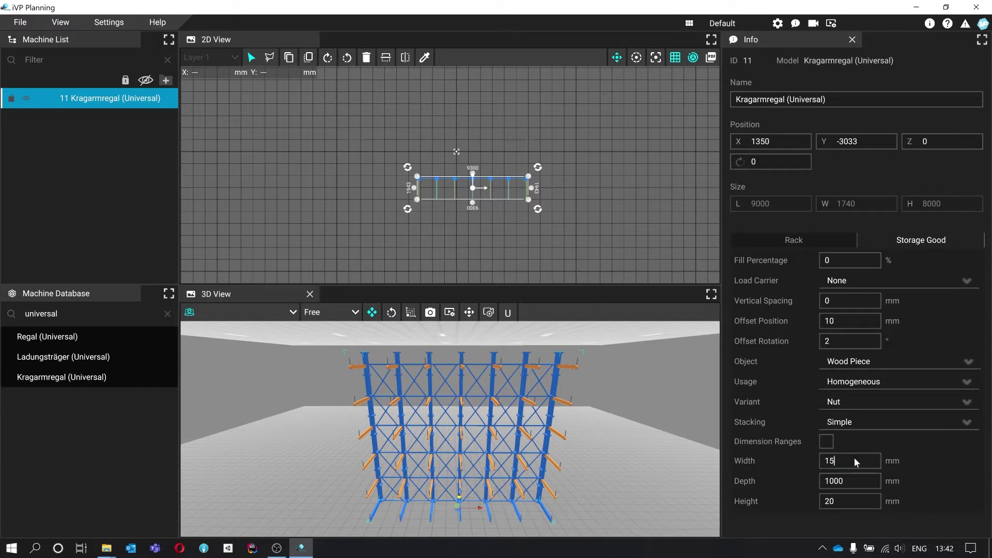
click(813, 239)
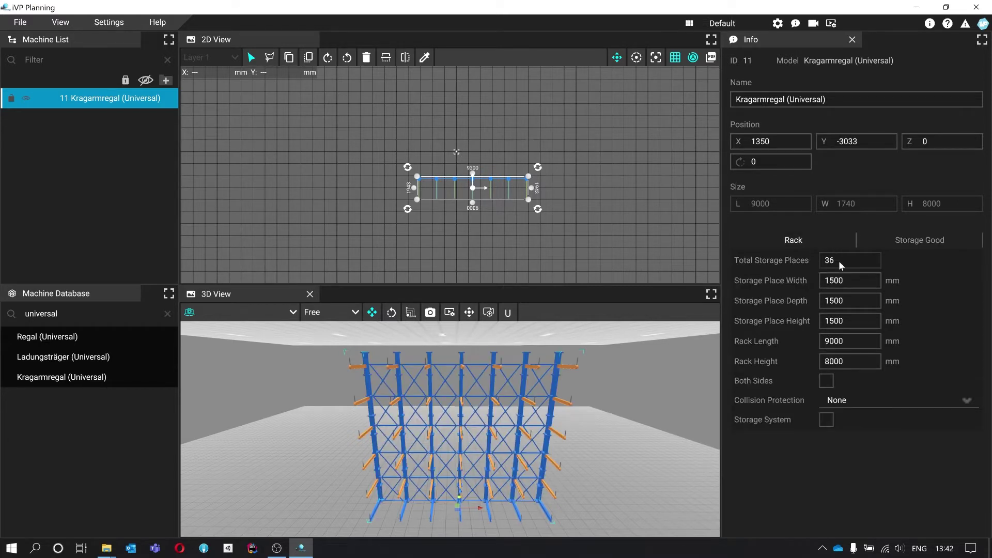
Set the storage good's width to 3000 mm and check the rack's total storage places again.
click(889, 238)
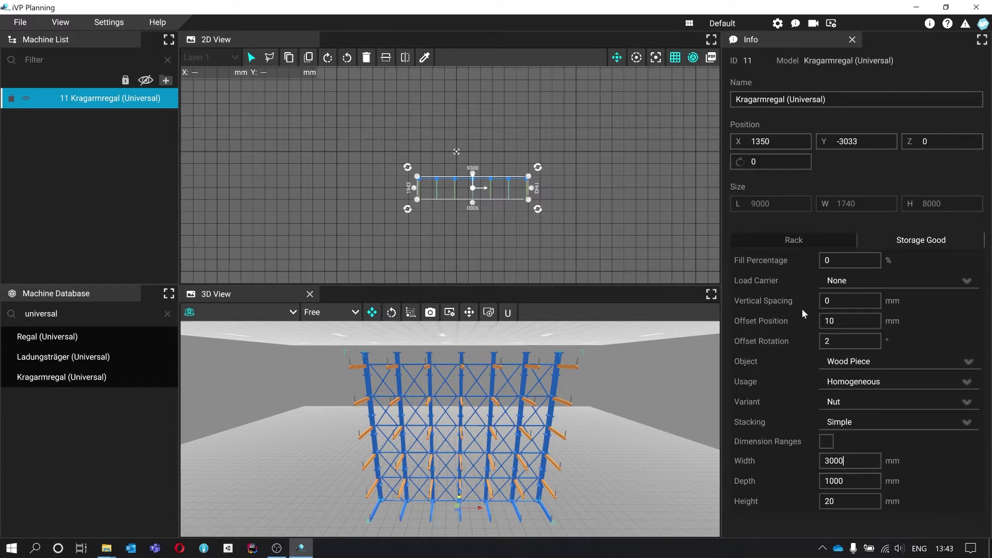
click(809, 241)
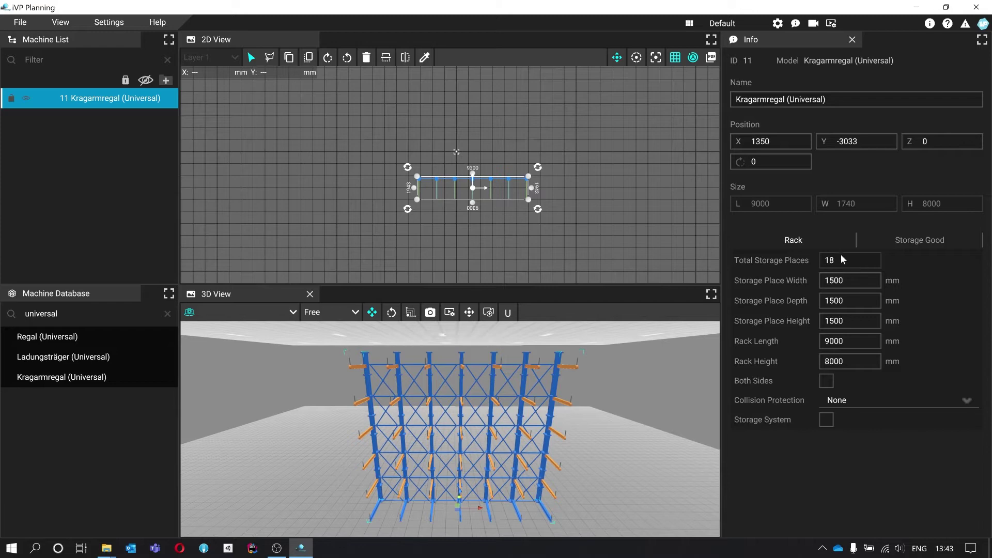
Examine the rack's uprights and cantilever arms up close in the 3D view.
key(w)
right_drag(563, 355, 567, 360)
key(a)
key(e)
key(d)
key(q)
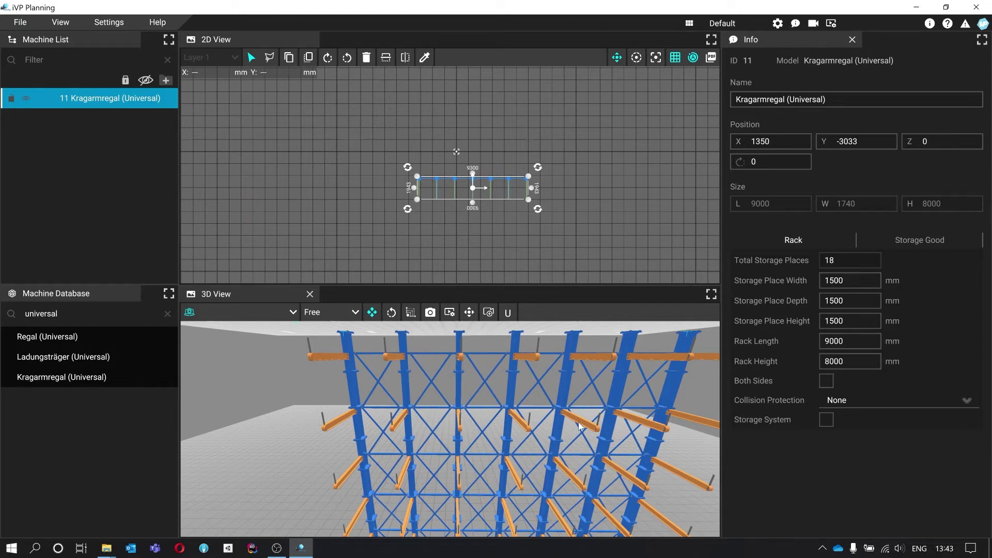
key(s)
right_drag(579, 427, 573, 424)
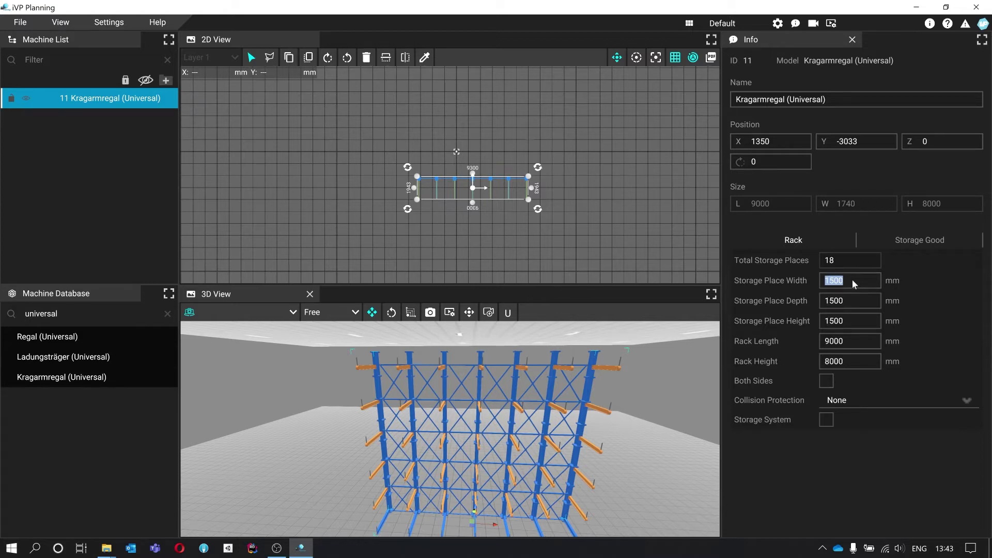
Enter 3000 mm for both the storage place width and the storage place height.
scroll(628, 366, up, 5)
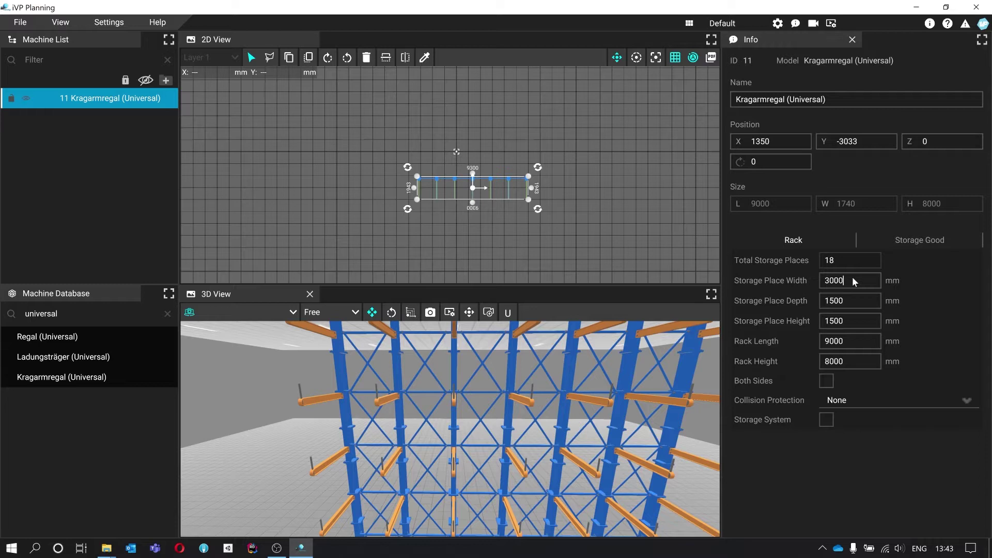
key(Return)
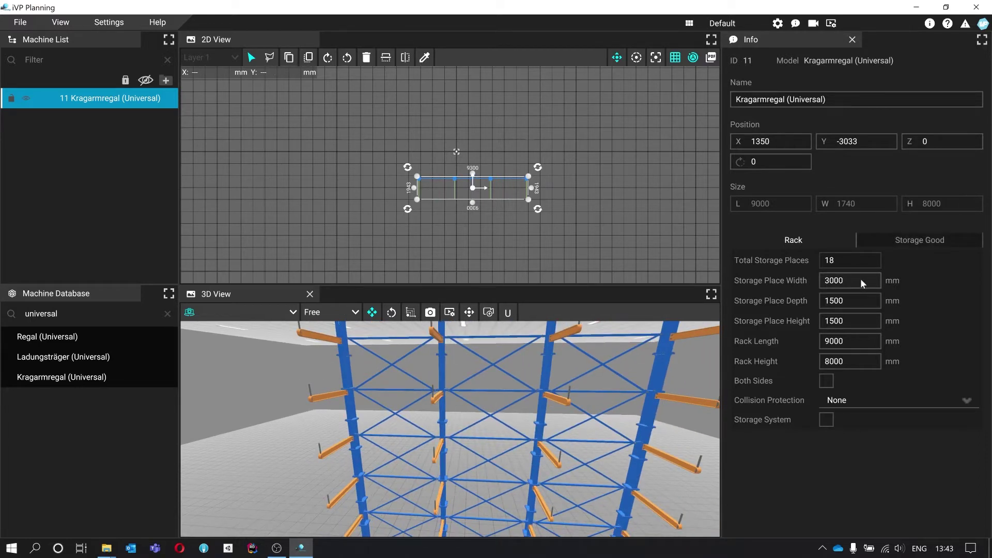
click(850, 323)
scroll(460, 341, down, 3)
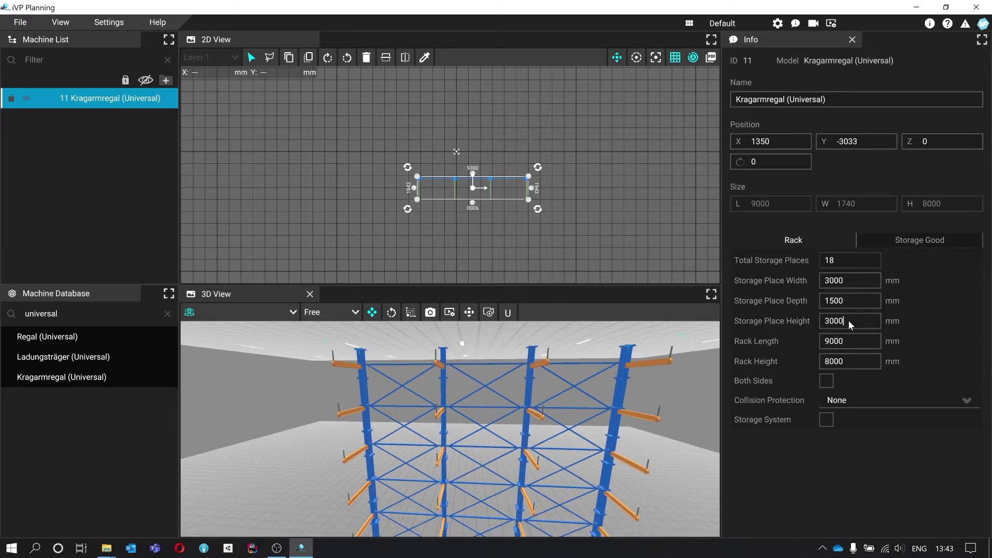
key(Return)
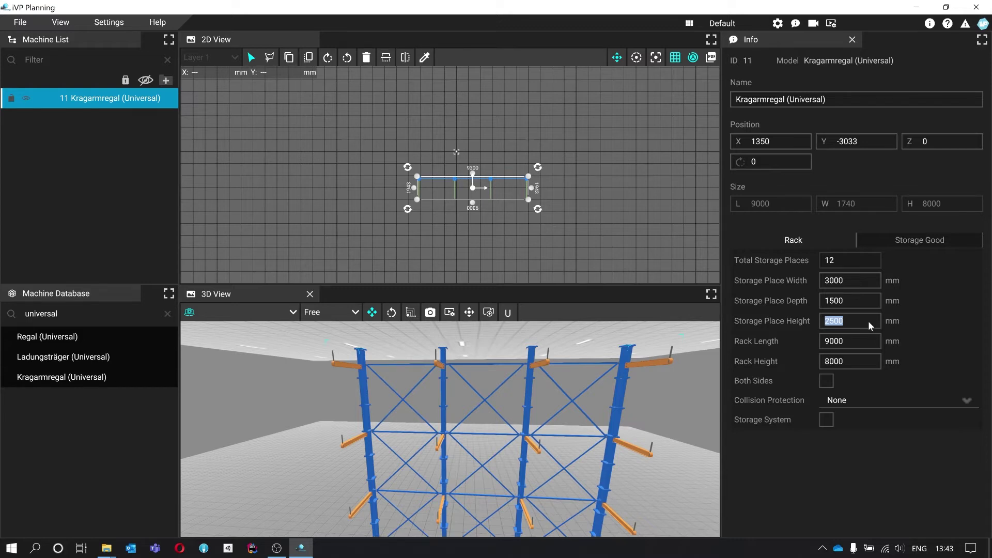
Set the storage place width and the storage place height back to 1500 mm each.
mouse_move(595, 429)
right_down()
mouse_move(576, 426)
mouse_move(535, 483)
mouse_move(553, 431)
mouse_move(595, 429)
right_up()
key(s)
key(a)
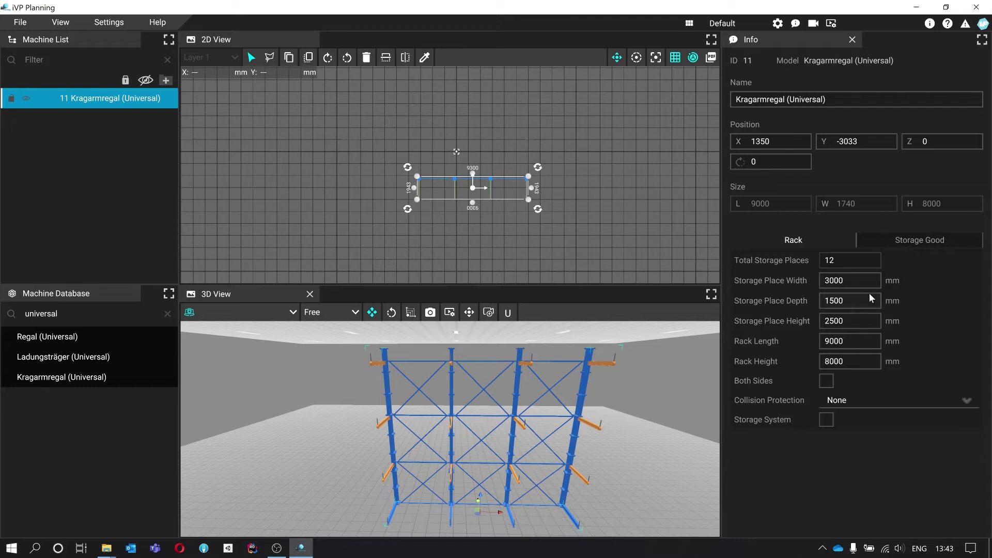
double_click(864, 278)
text(15)
key(Return)
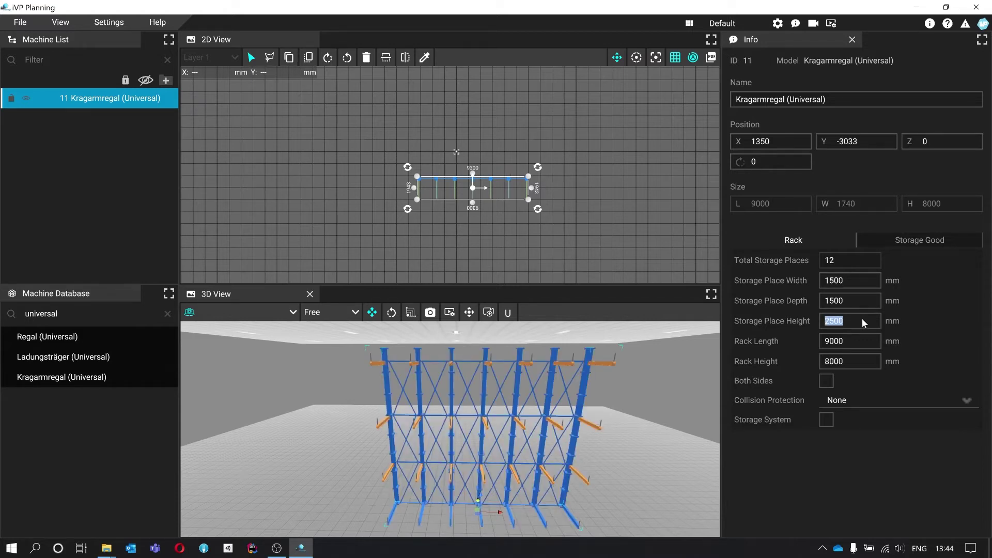
text(1)
key(Return)
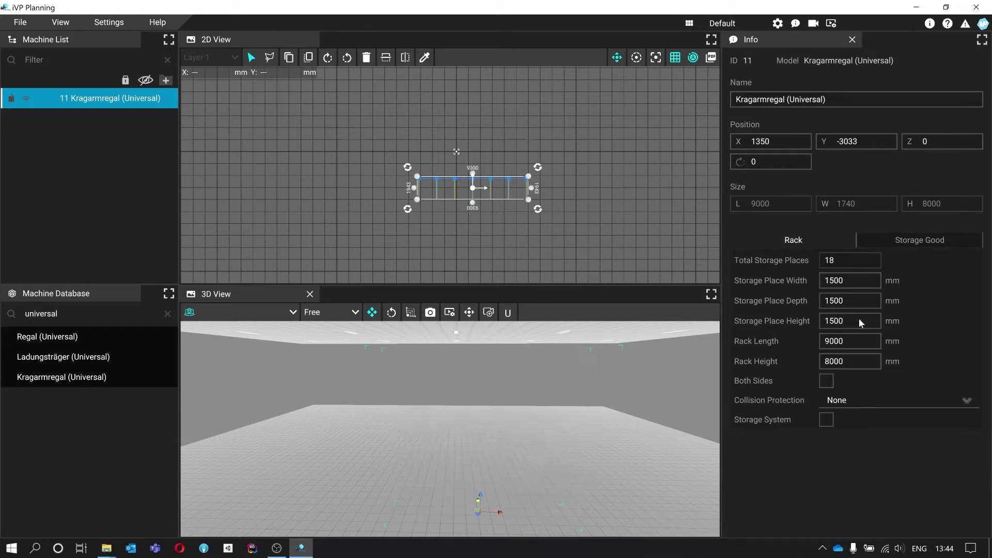
key(w)
mouse_move(635, 398)
right_down()
mouse_move(584, 392)
mouse_move(628, 413)
right_up()
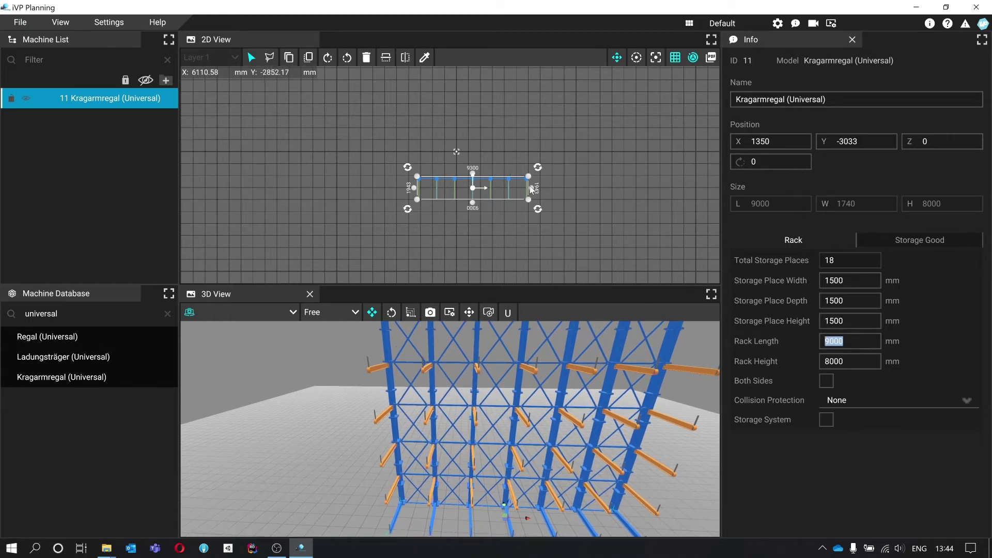
Stretch the rack lengthwise in the 2D view to a rack length of 13500 mm.
drag(528, 200, 582, 199)
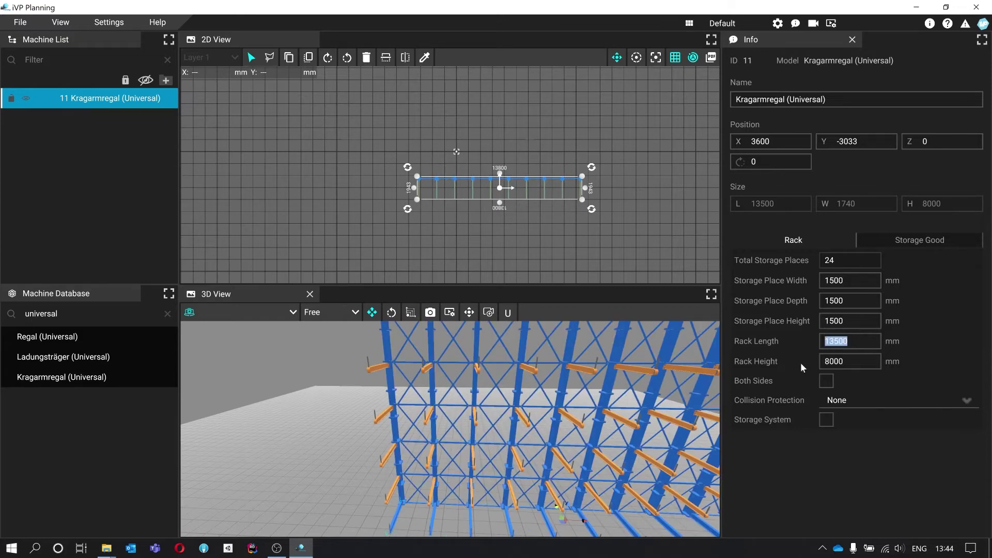
right_drag(495, 393, 460, 423)
scroll(465, 413, down, 3)
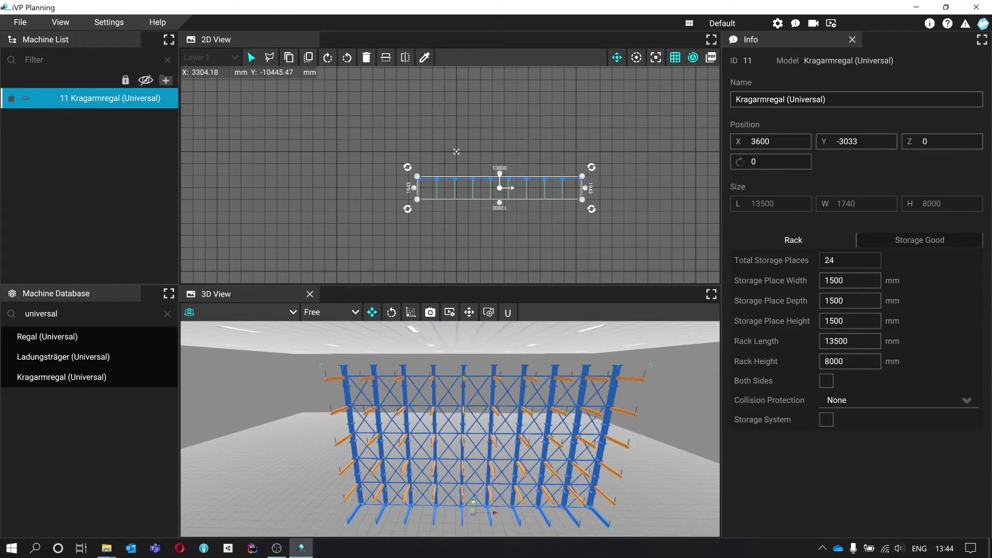
Set the rack height to 9500 mm and inspect the rack's added arm level in 3D.
double_click(860, 361)
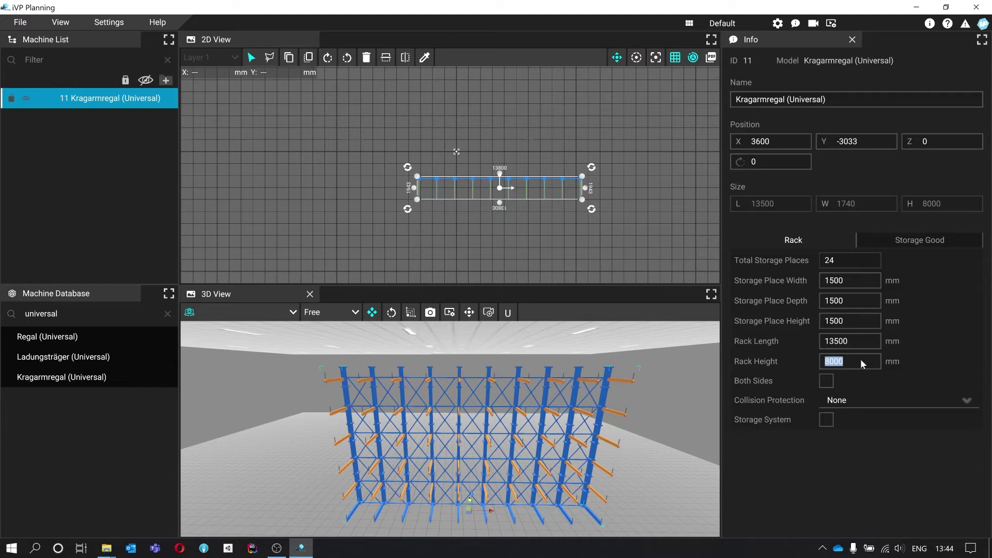
text(1)
key(Return)
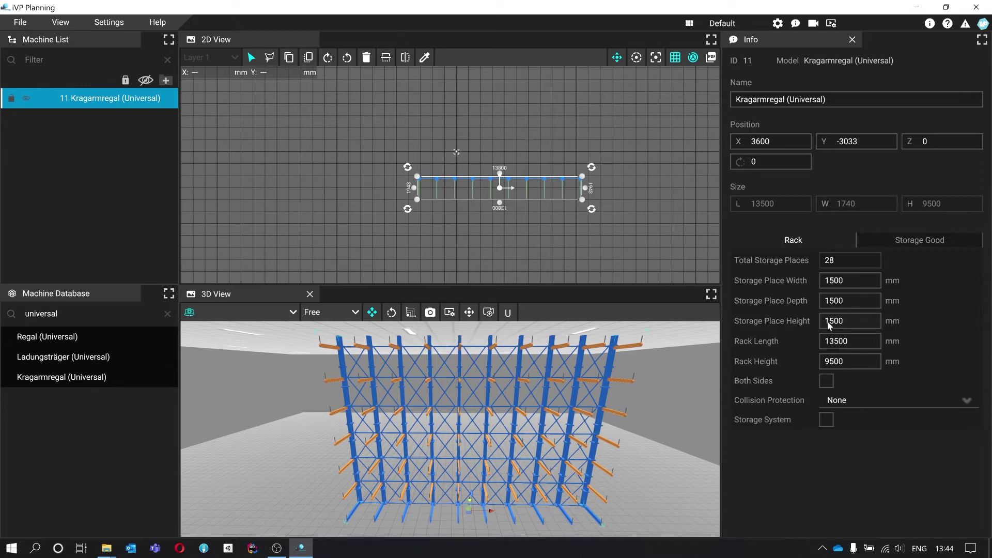
scroll(542, 381, up, 5)
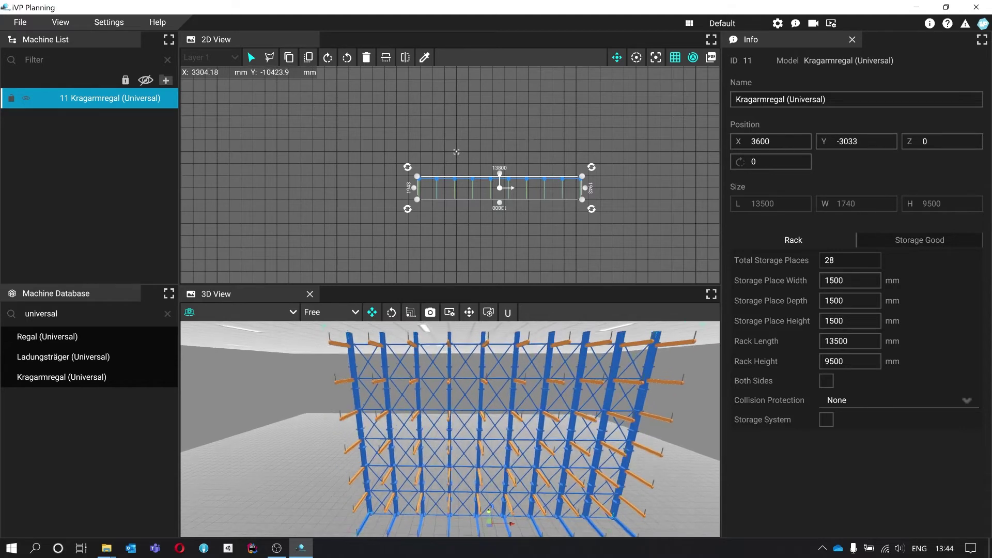
key(q)
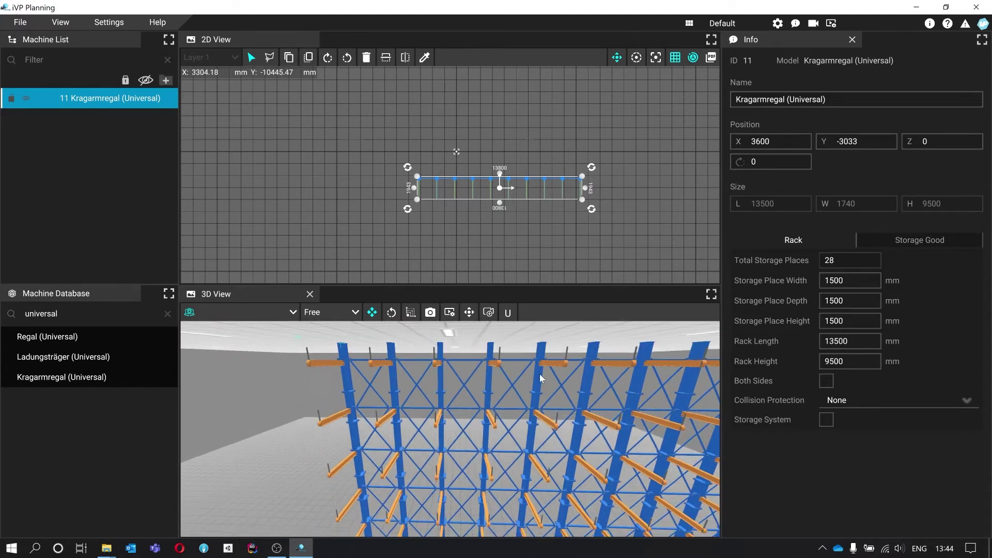
scroll(457, 376, down, 5)
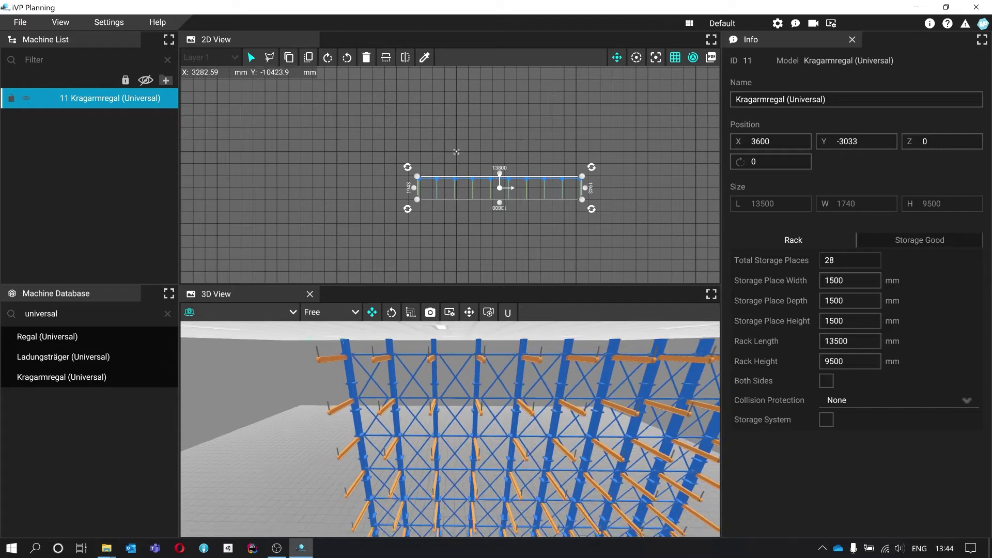
scroll(456, 375, down, 3)
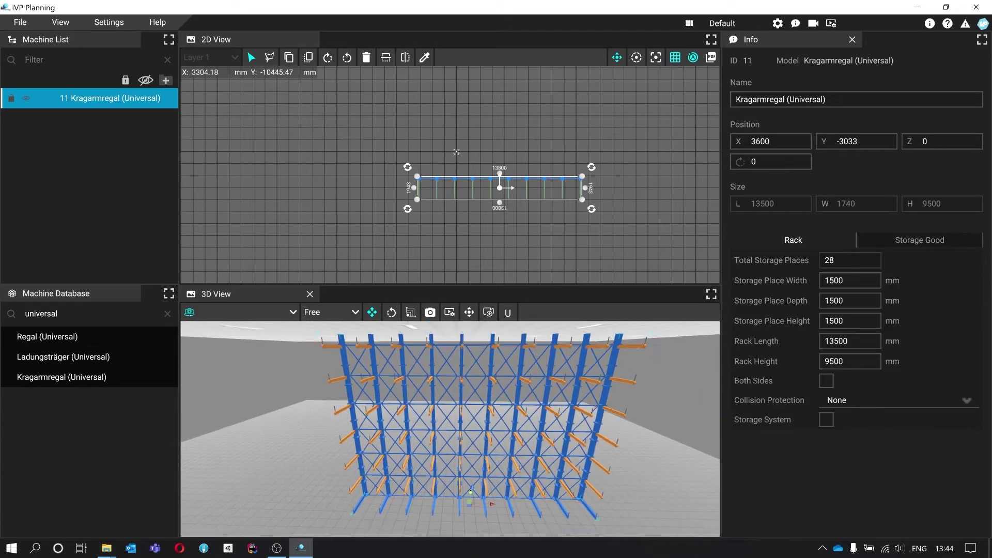
scroll(450, 429, up, 1)
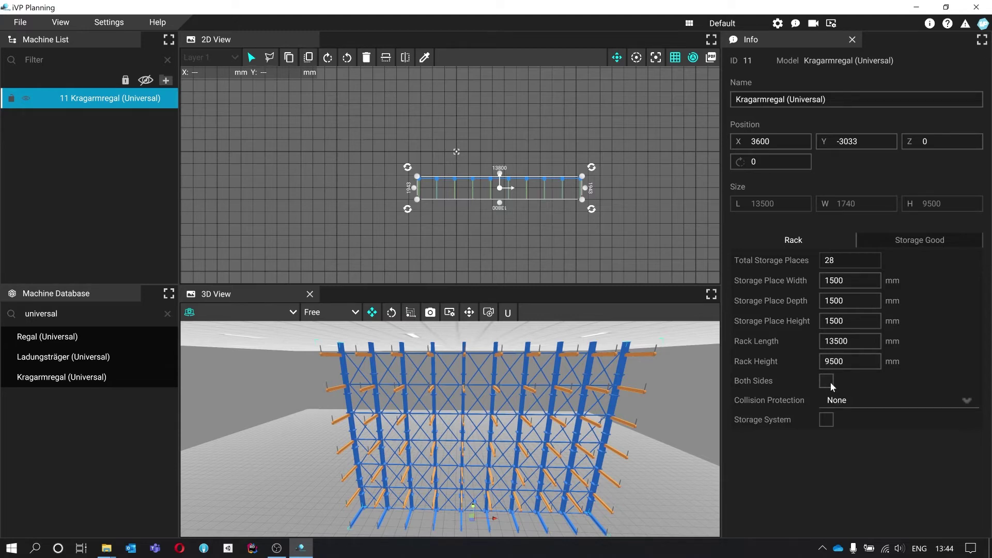
Give the rack cantilever arms on both sides and view it from its end in 3D.
right_drag(594, 393, 527, 388)
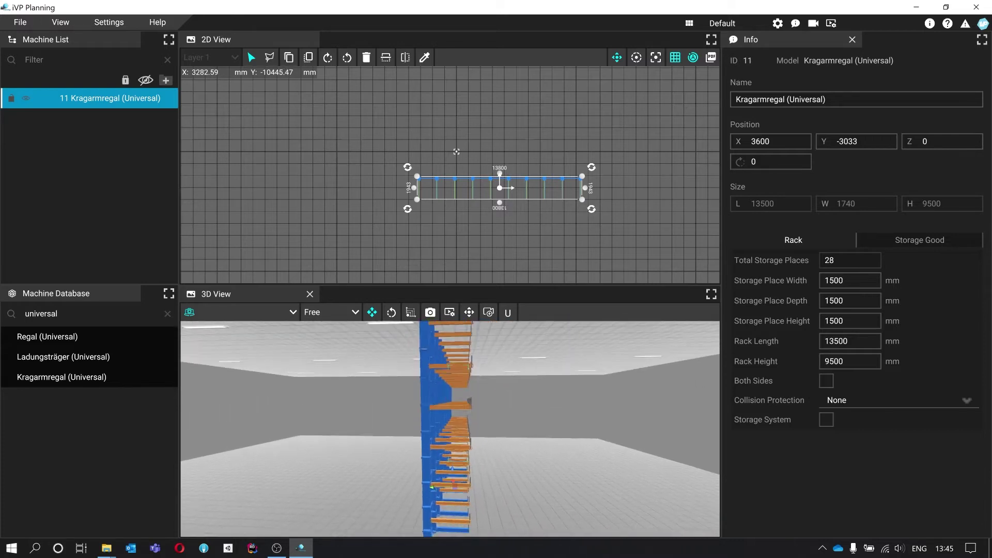
right_drag(398, 441, 396, 441)
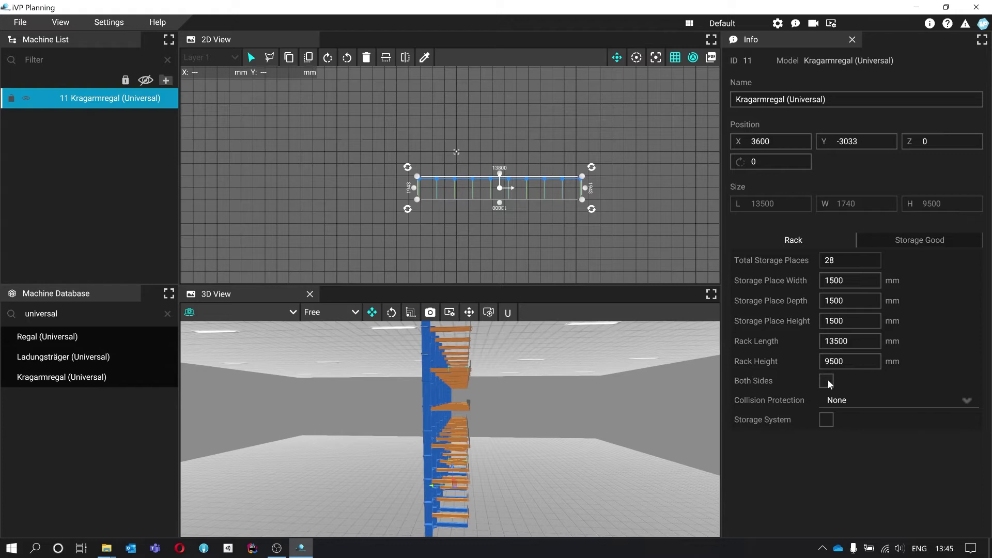
click(875, 383)
right_drag(590, 415, 465, 426)
right_drag(661, 414, 719, 411)
Set the rack's collision protection to Both and inspect the guards at the rack ends.
click(905, 402)
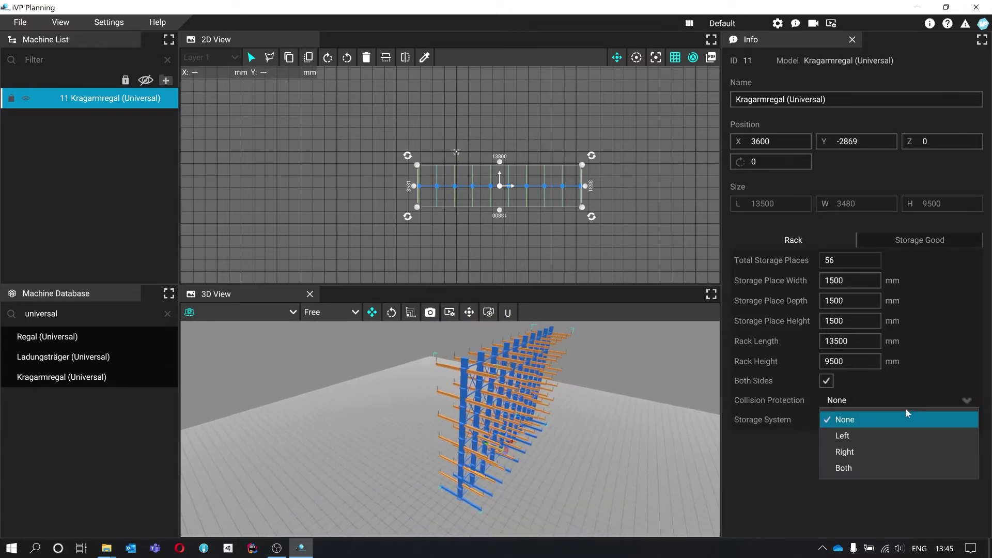
click(897, 467)
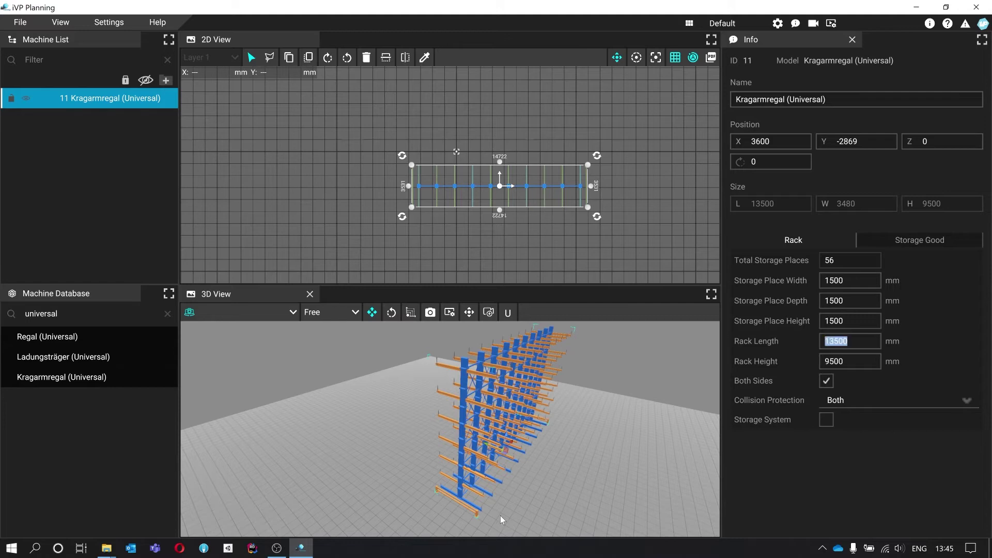
scroll(501, 516, up, 5)
right_drag(450, 429, 522, 429)
right_drag(423, 495, 455, 495)
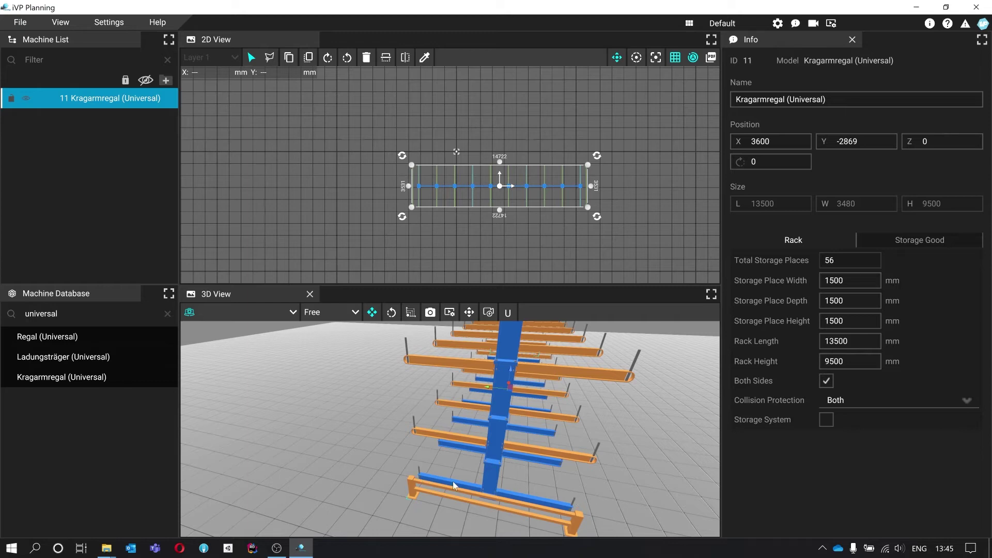
right_drag(574, 441, 439, 413)
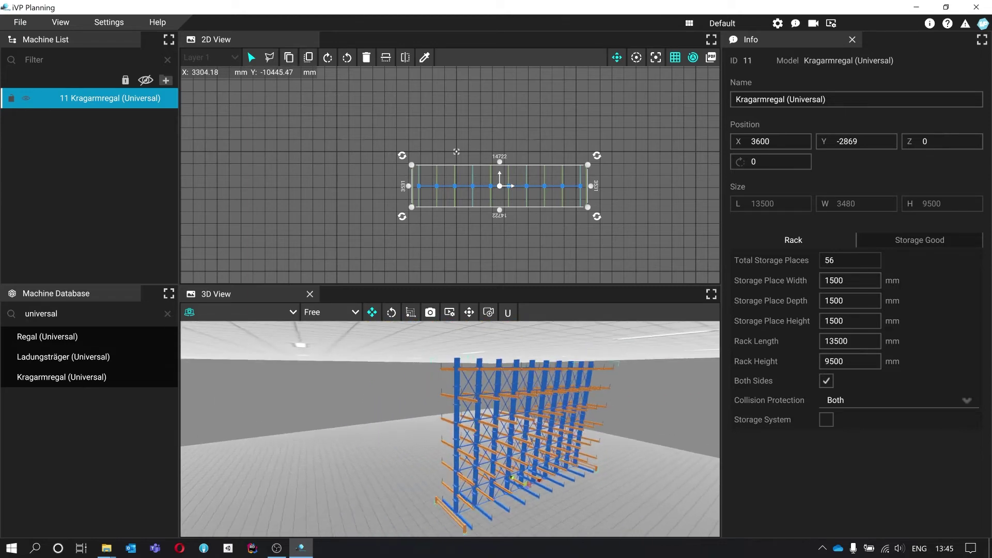
mouse_move(564, 438)
right_down()
mouse_move(588, 432)
mouse_move(564, 446)
right_up()
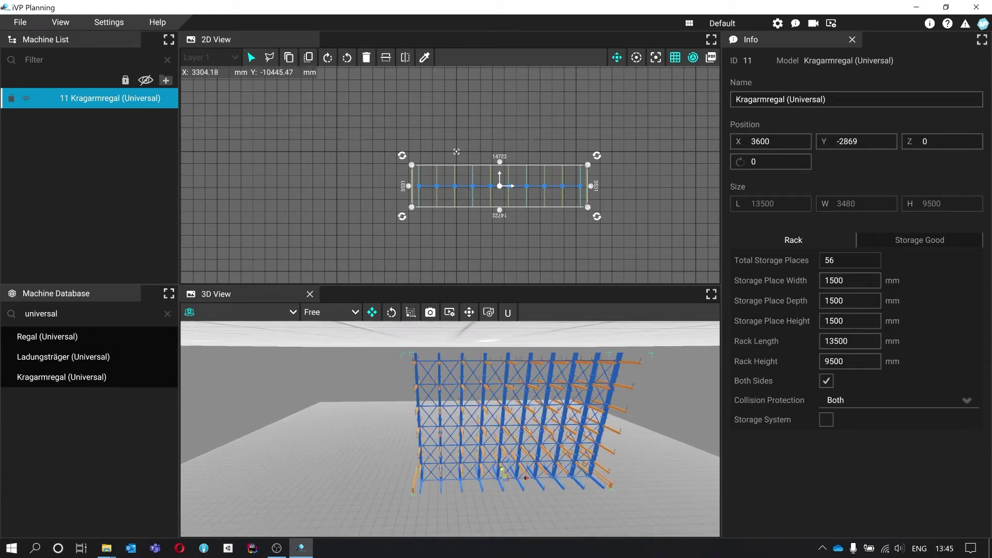
Turn the rack into a storage system with a corridor count of 3.
click(827, 420)
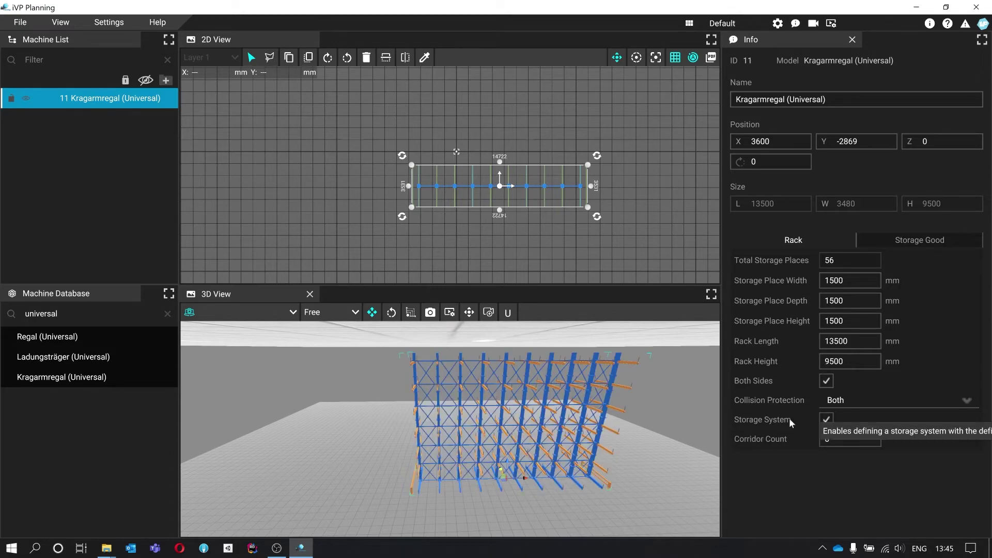
click(839, 440)
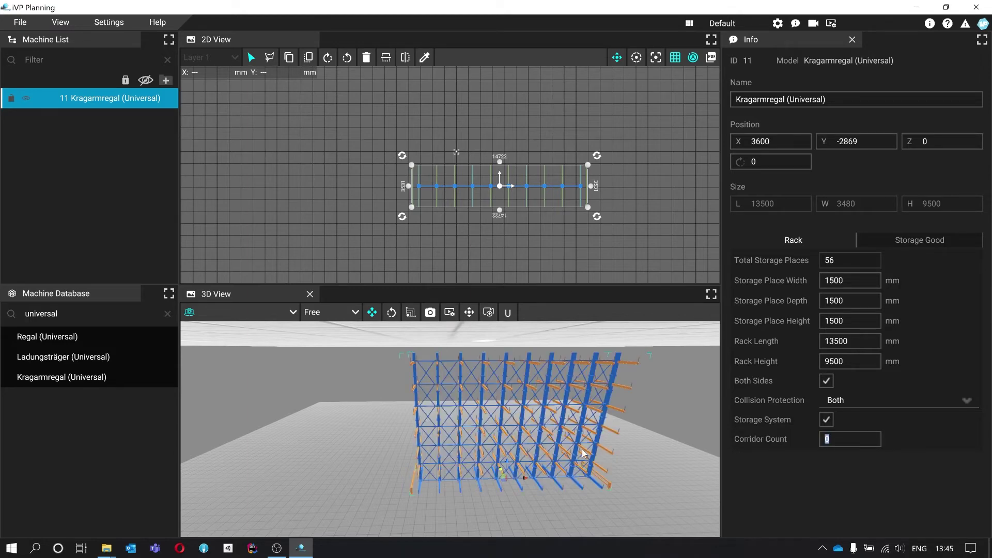
right_drag(585, 452, 725, 434)
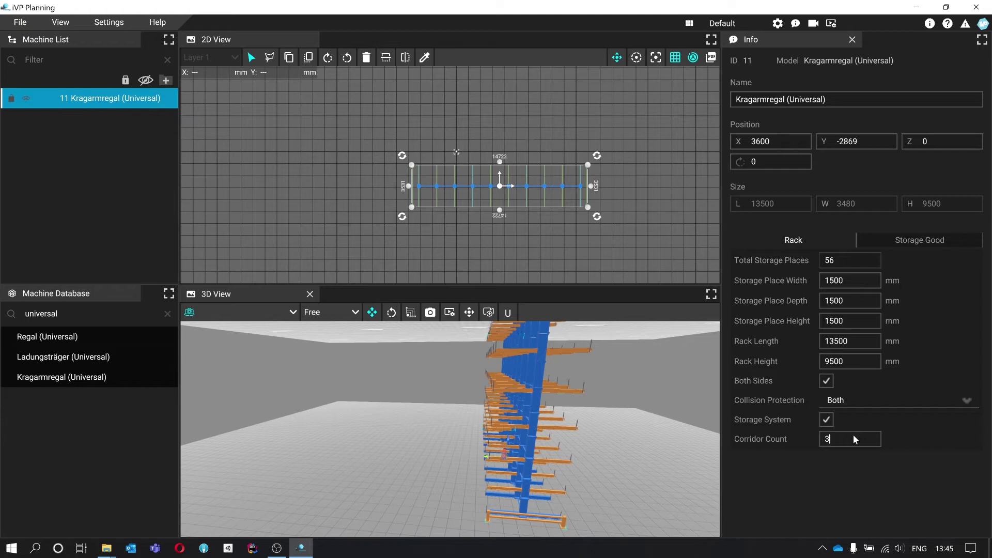
key(Return)
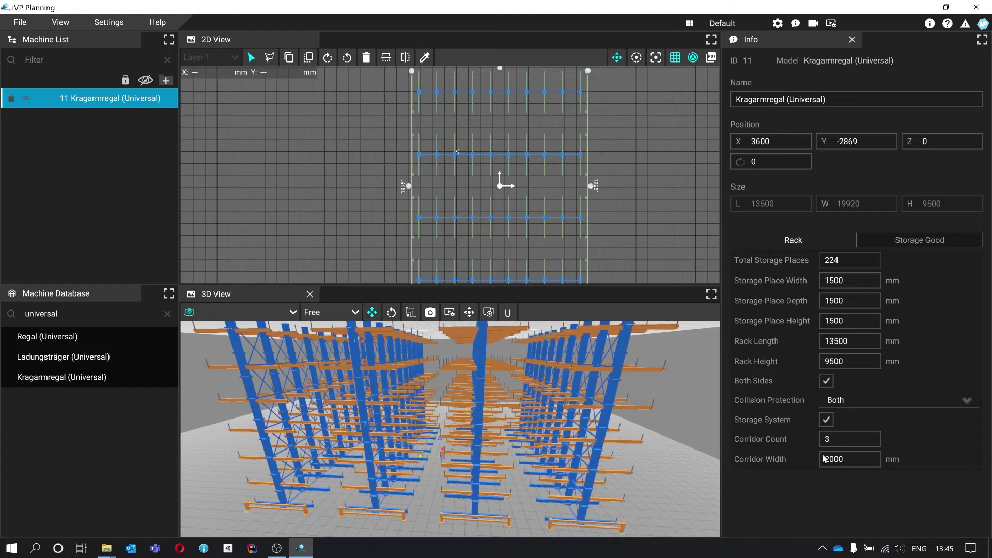
Set the corridor width to 5000 mm and view the widened corridors in 3D.
double_click(860, 455)
text(5)
key(Return)
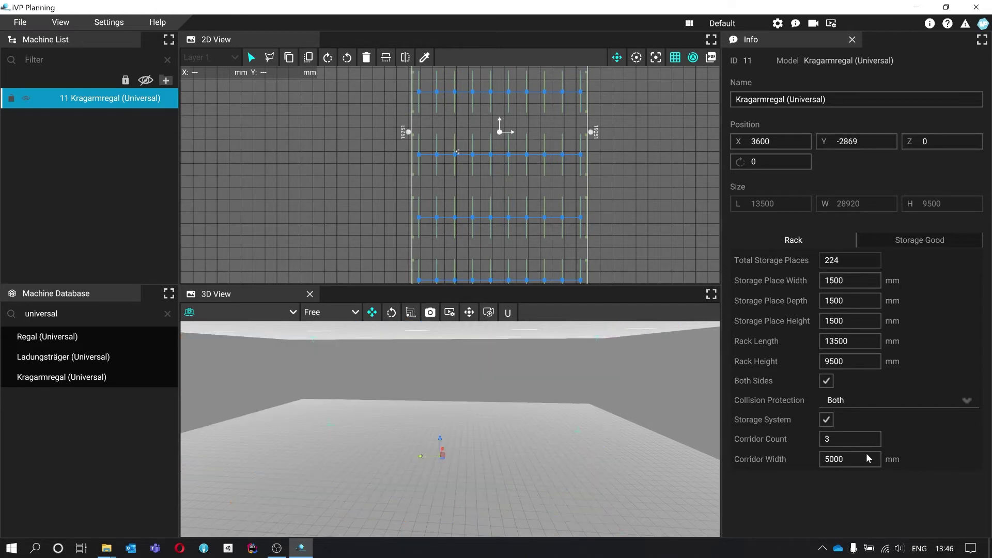
mouse_move(598, 448)
right_down()
mouse_move(537, 448)
mouse_move(692, 445)
mouse_move(605, 446)
right_up()
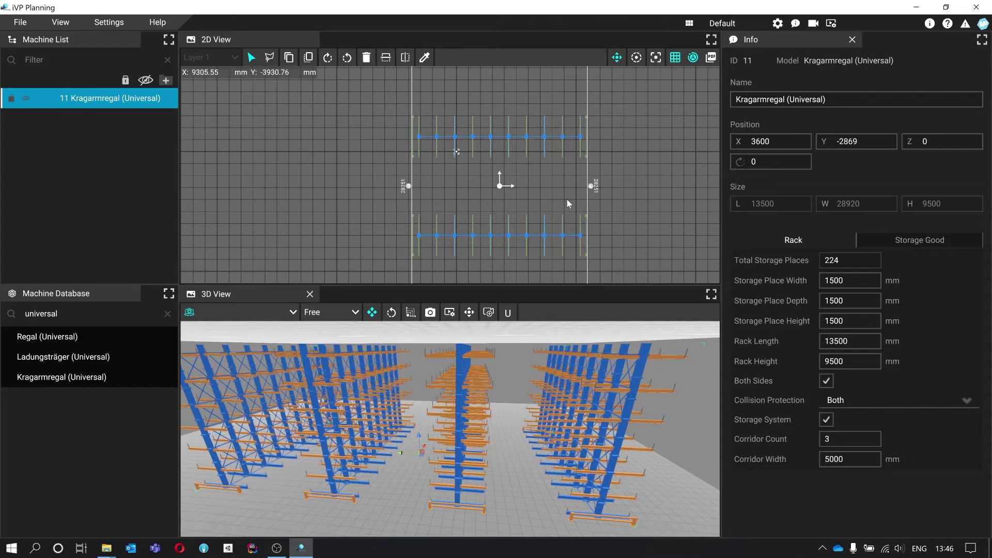
Stretch the storage system lengthwise in the 2D view to a rack length of 25500 mm.
scroll(554, 211, down, 4)
scroll(553, 211, down, 1)
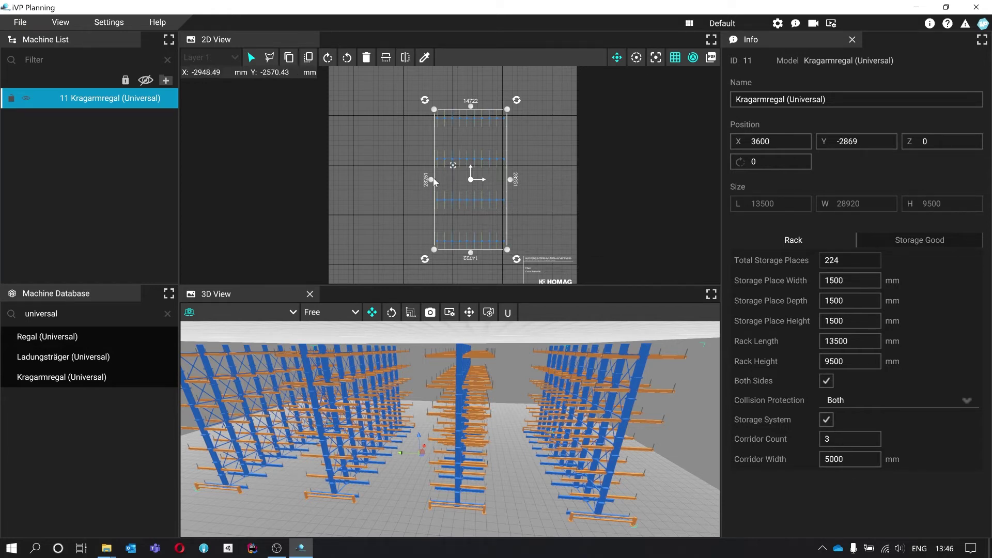
drag(432, 179, 368, 180)
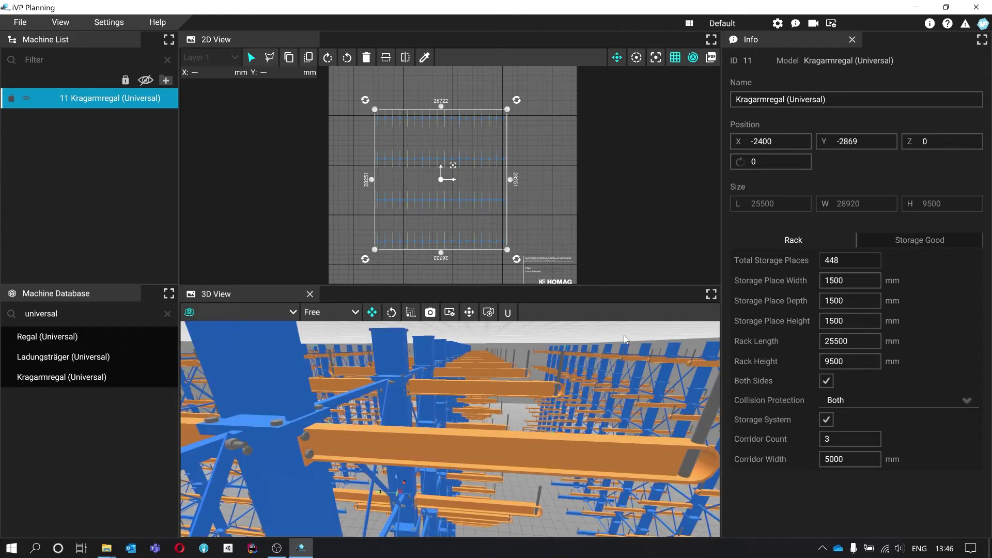
right_drag(624, 339, 628, 401)
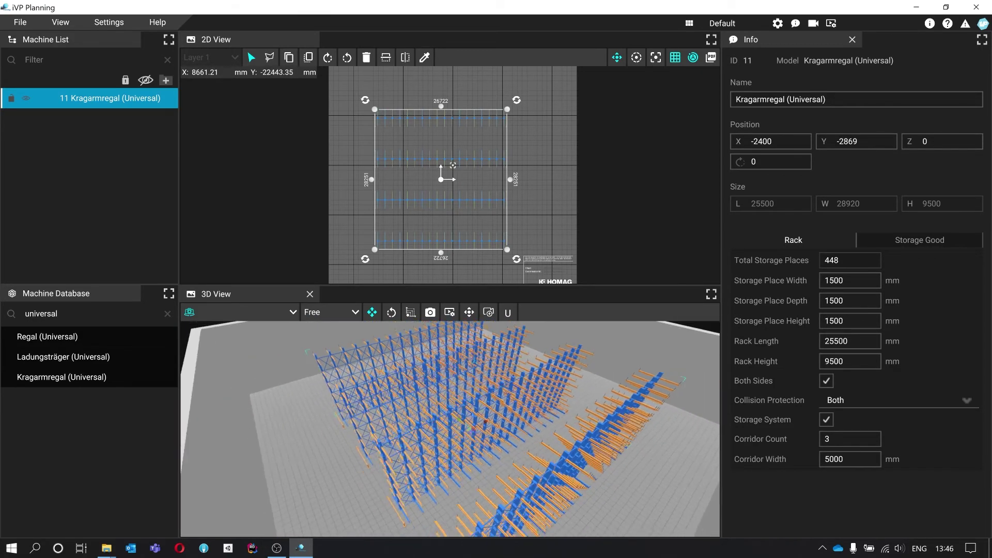
Stretch the storage system's overall width in the 2D view so the corridor count rises to 4.
scroll(451, 134, down, 2)
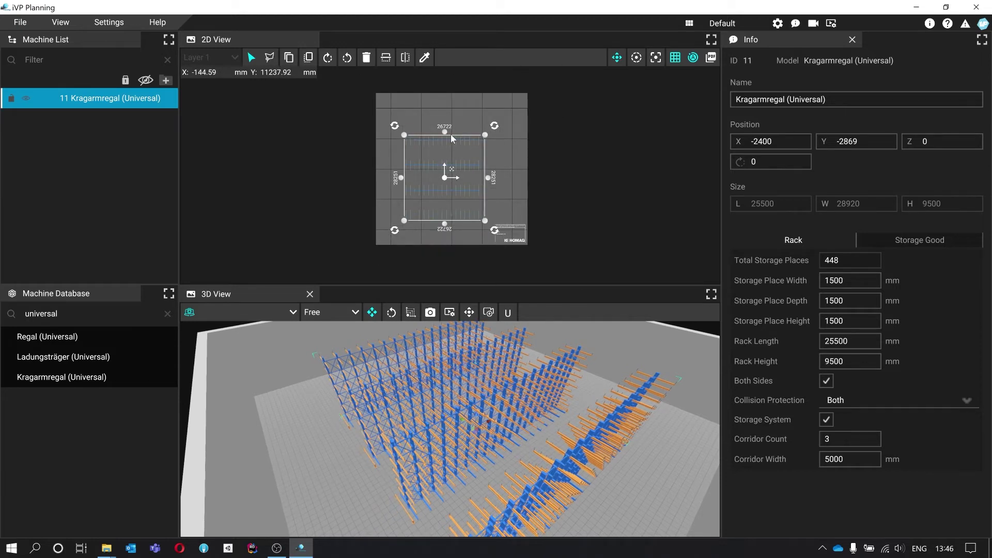
drag(444, 132, 448, 94)
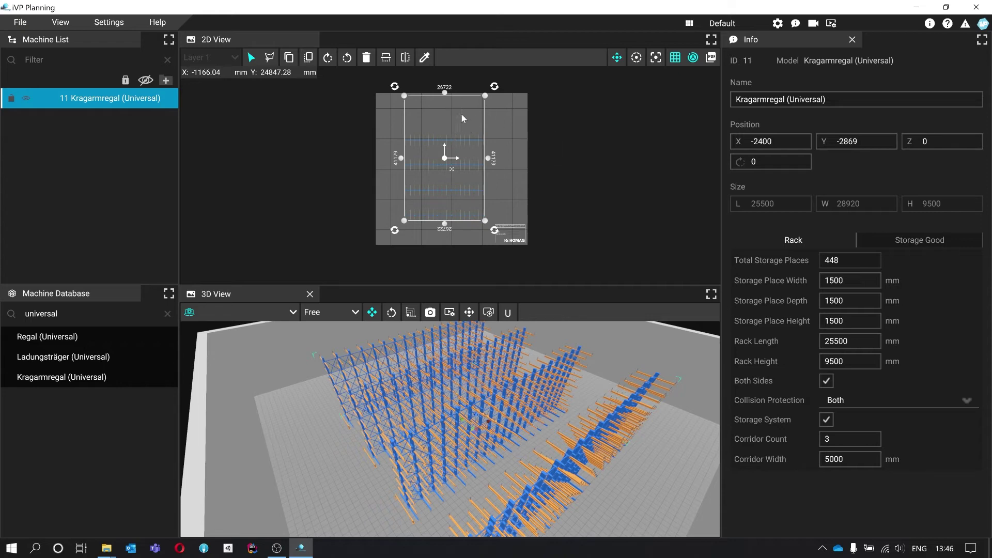
key(Up)
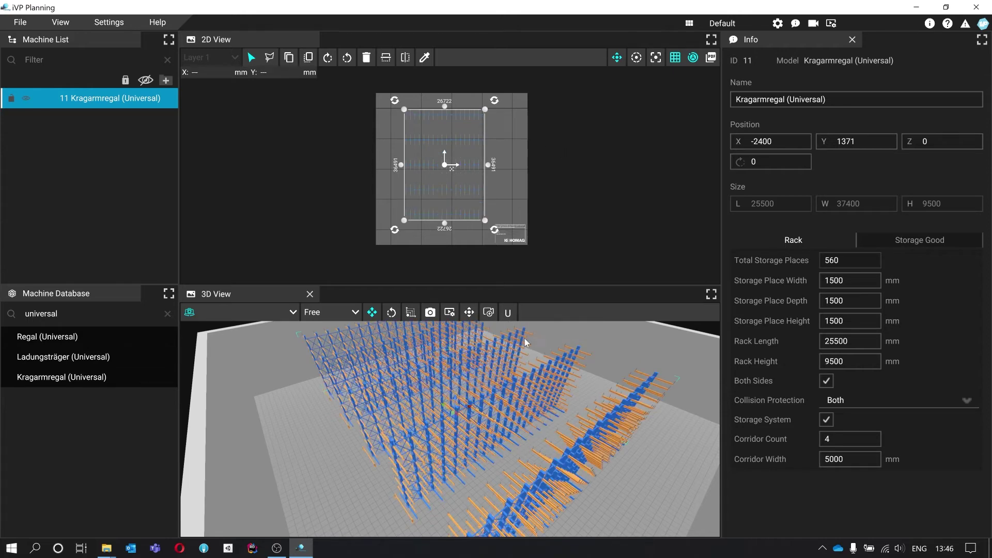
right_drag(550, 372, 603, 401)
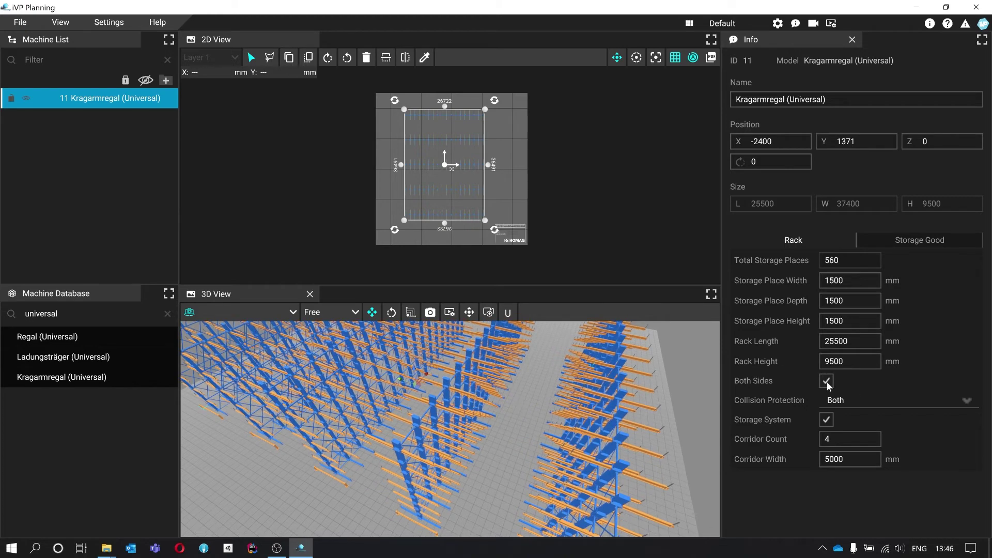
Switch the storage system's racks back to single-sided arms and inspect the rows in 3D.
click(867, 381)
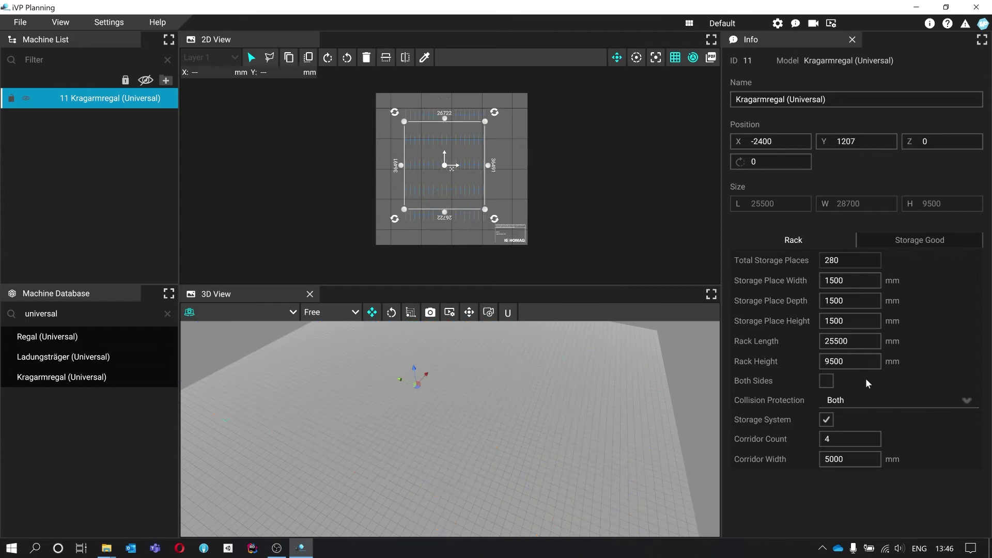
right_drag(517, 396, 558, 396)
middle_drag(496, 413, 722, 287)
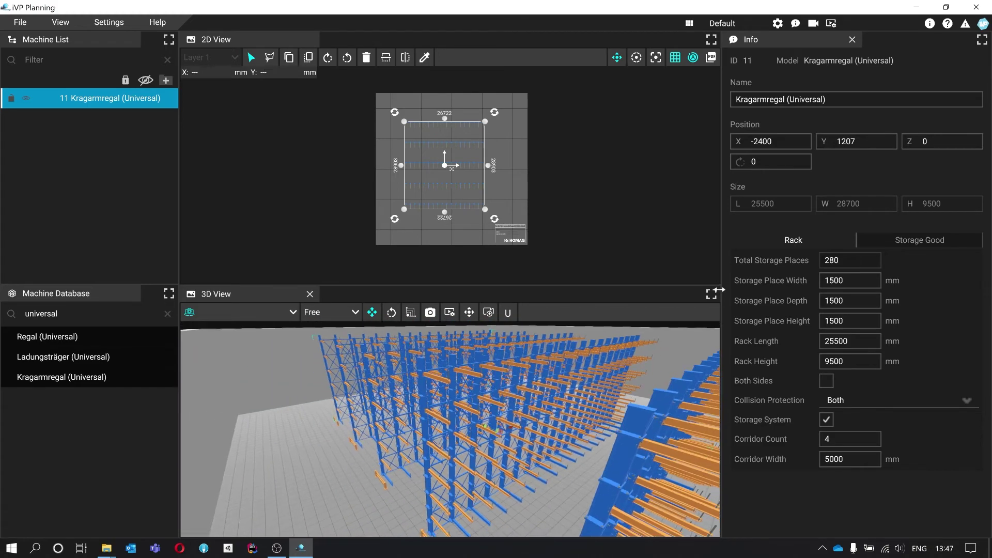
Set the storage good's fill percentage to 20 % and inspect the stored wood pieces in 3D.
click(913, 240)
middle_drag(449, 413, 642, 326)
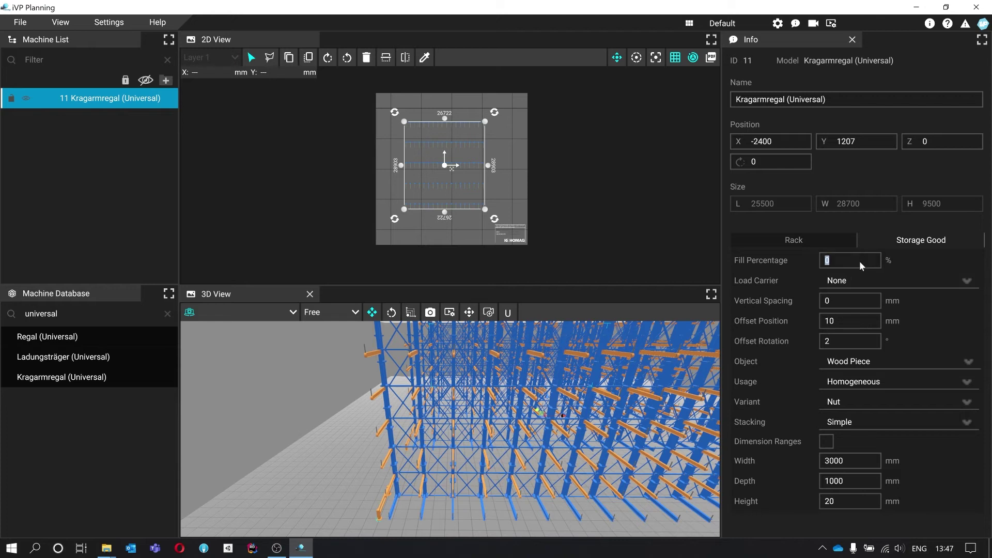
text(20)
key(Return)
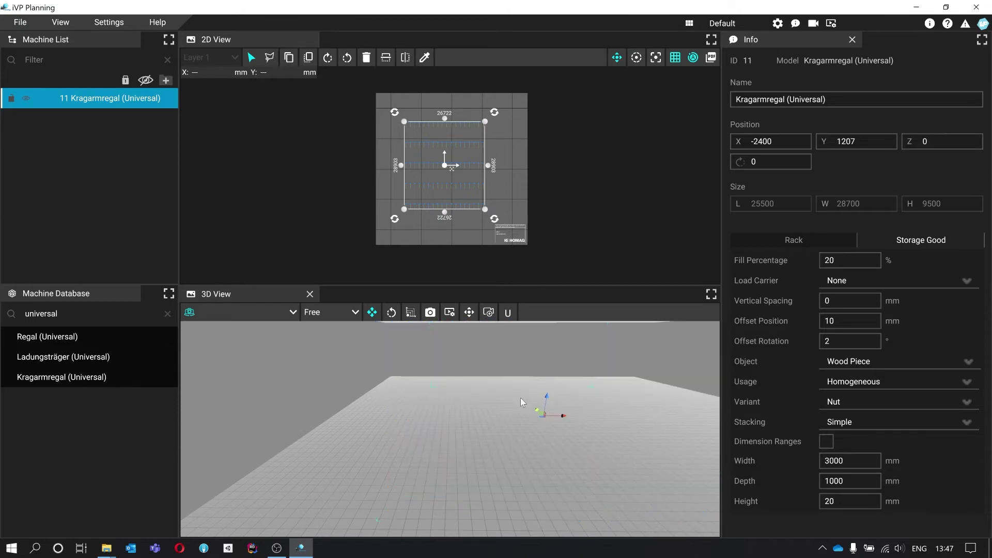
right_drag(602, 380, 708, 384)
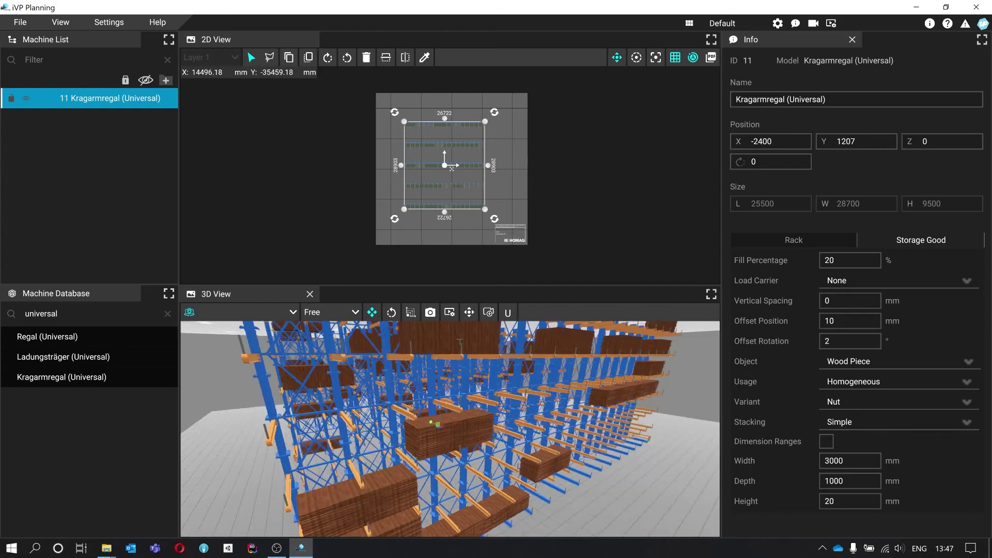
right_drag(450, 429, 631, 410)
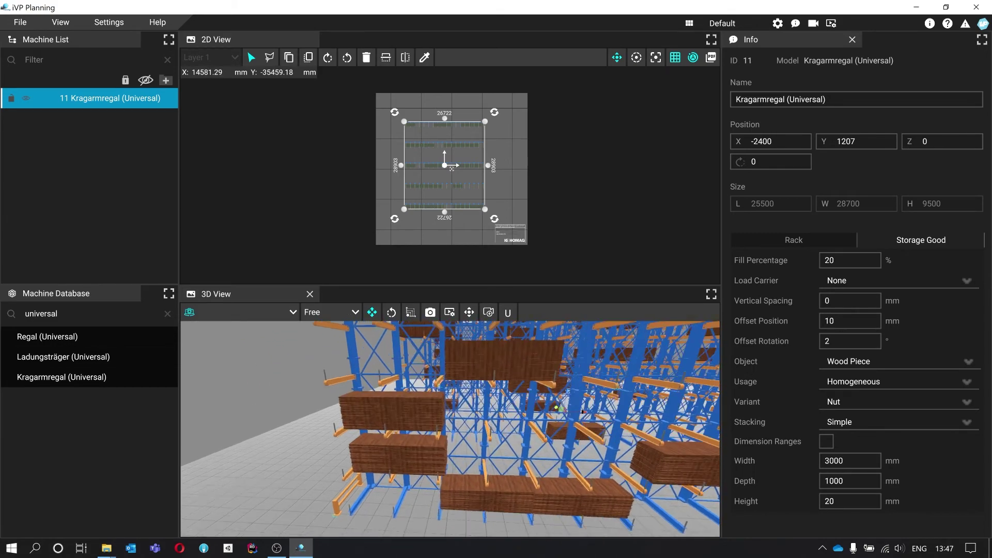
Set the storage good's load carrier to Baseboard and inspect the supported wood stacks in 3D.
right_drag(579, 363, 608, 346)
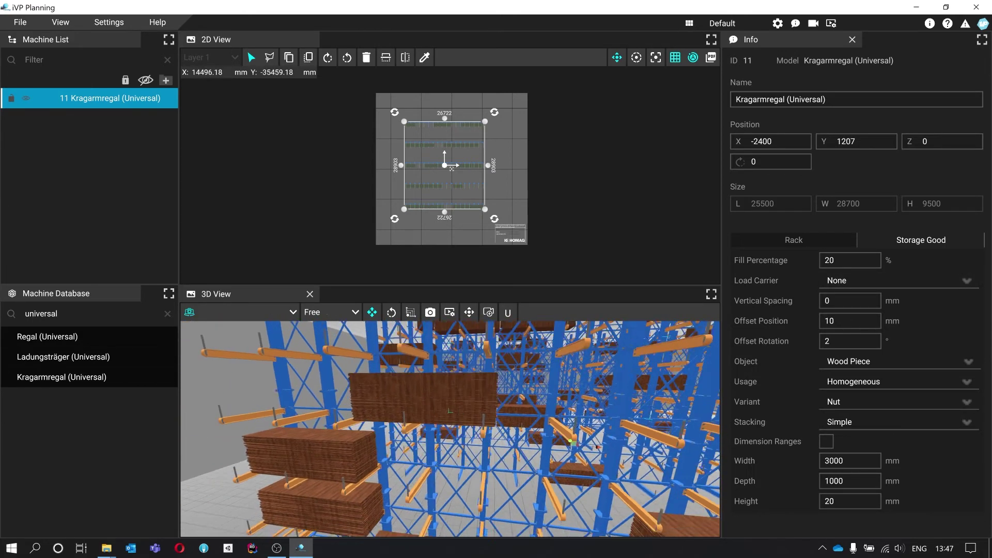
click(933, 275)
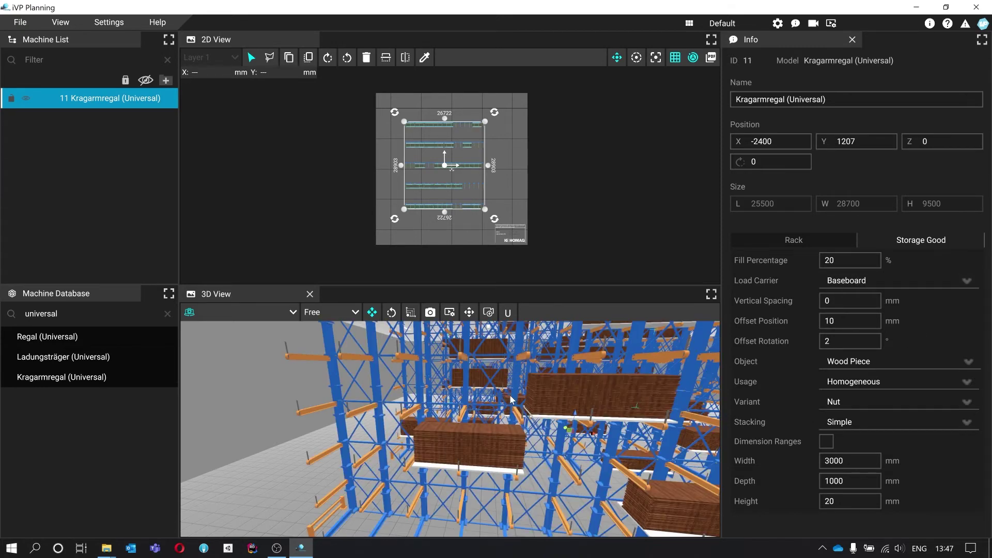
right_drag(511, 396, 609, 396)
key(w)
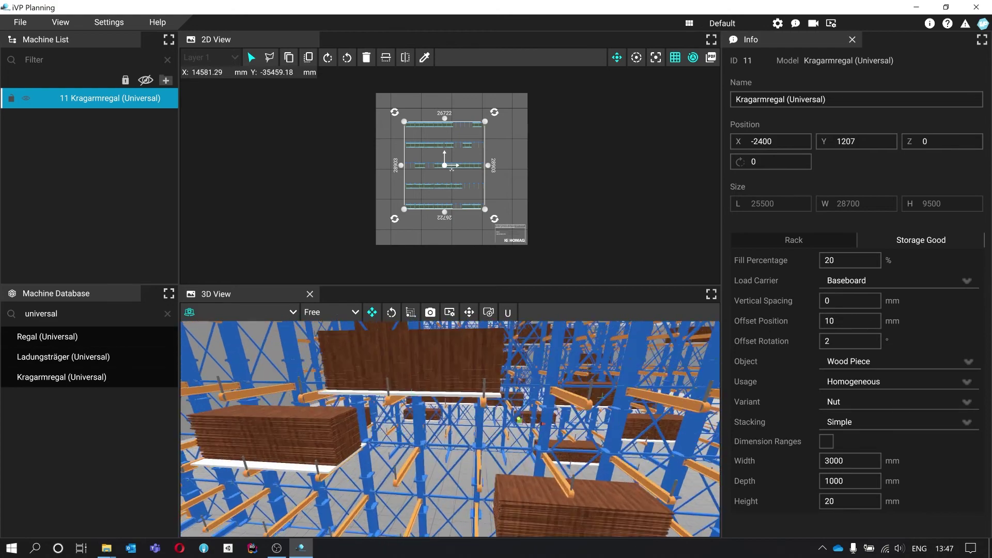
key(w)
right_drag(511, 429, 627, 363)
key(a)
key(s)
key(d)
key(s)
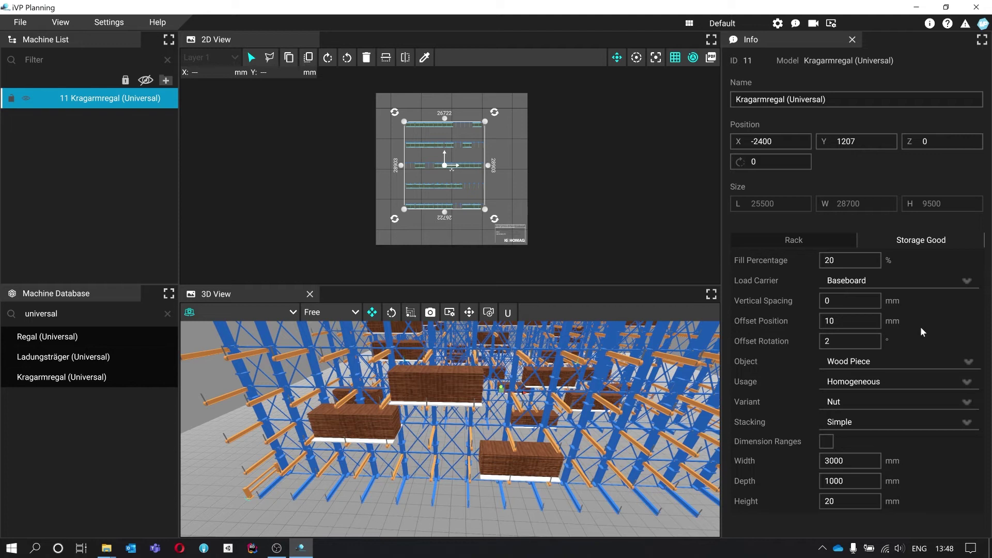
click(864, 302)
scroll(429, 412, up, 5)
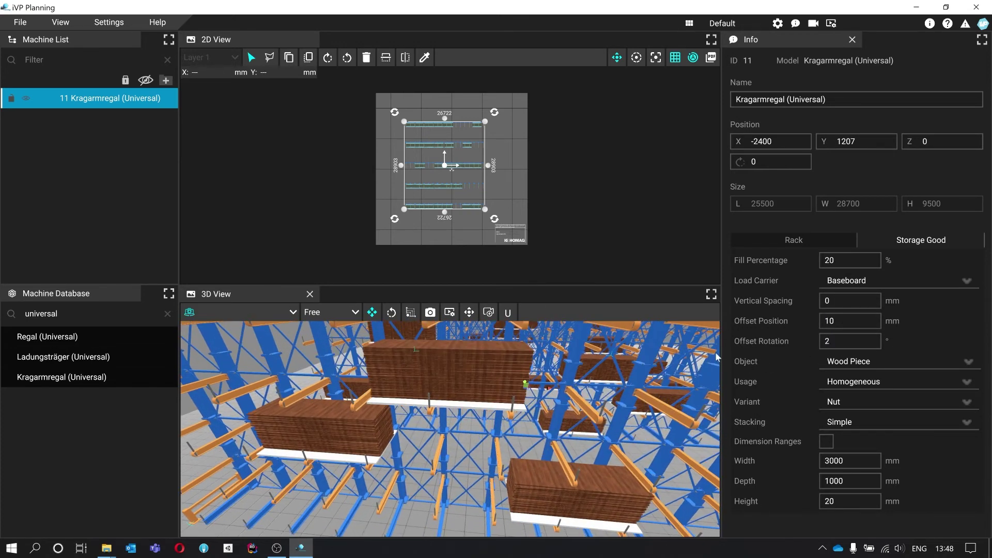
click(858, 365)
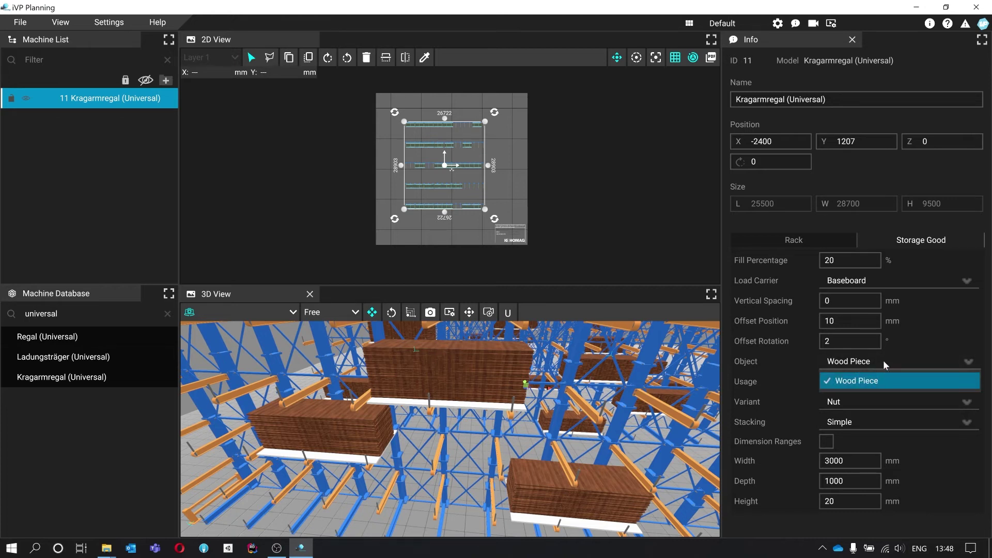
click(882, 359)
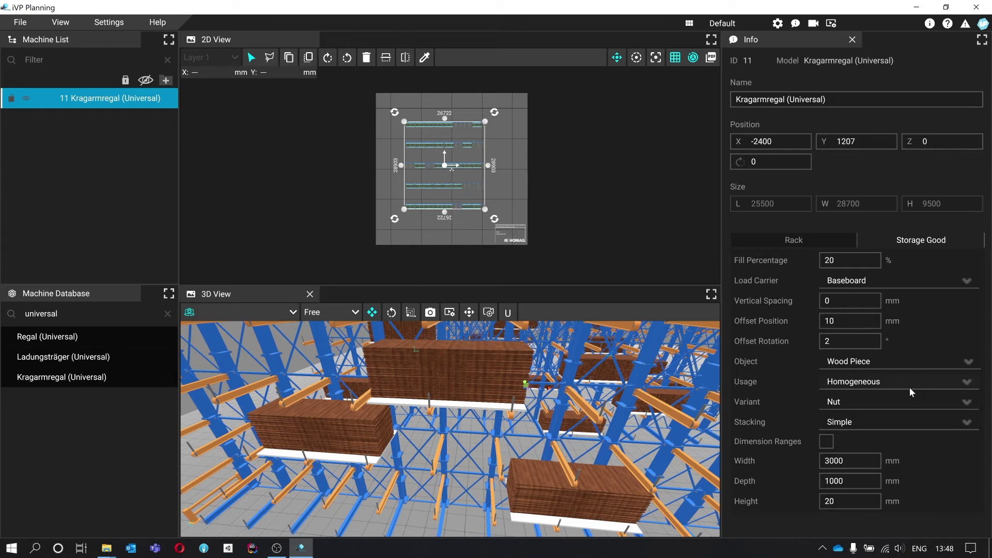
Set the usage of the stored wood pieces to Random and inspect the mixed stacks in 3D.
click(937, 386)
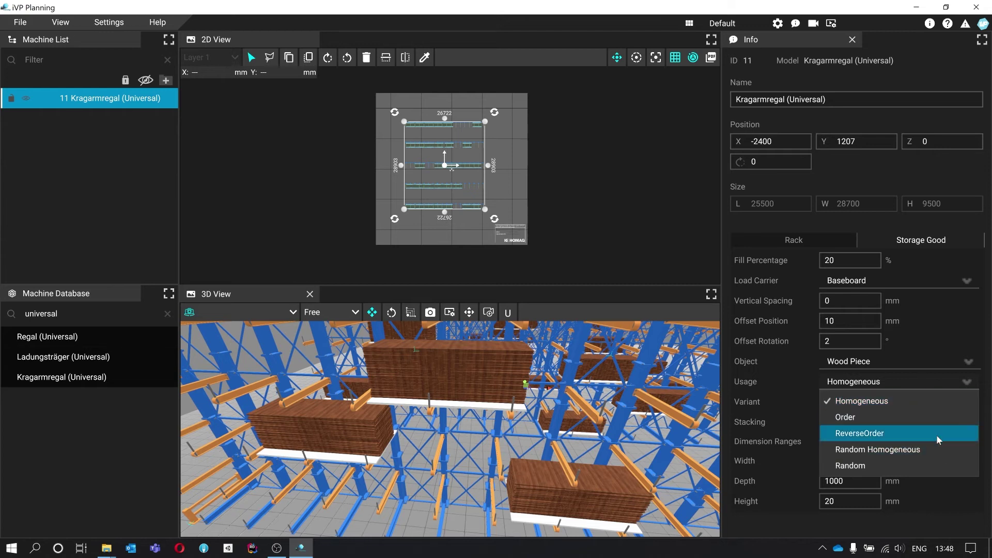
click(928, 460)
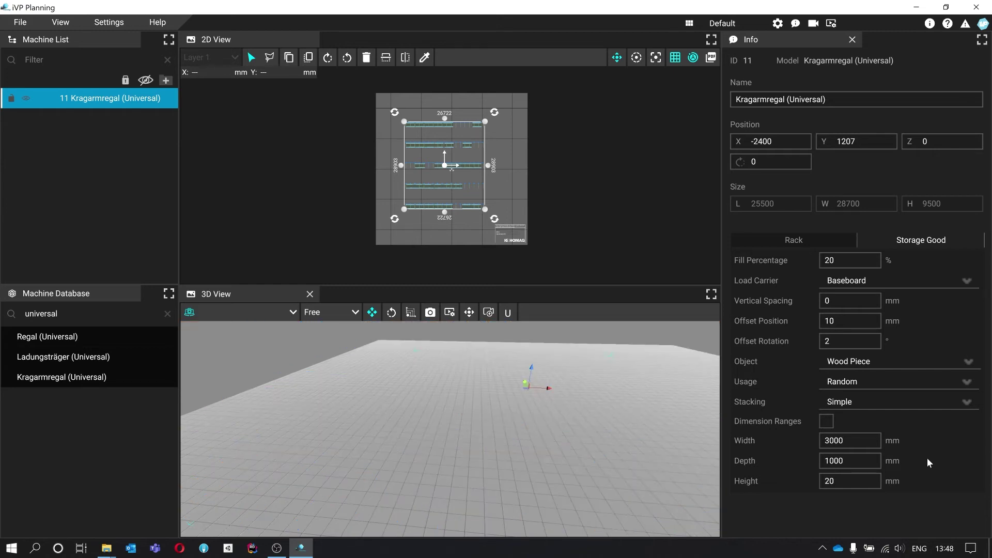
key(s)
right_drag(653, 427, 589, 427)
key(w)
scroll(450, 430, up, 10)
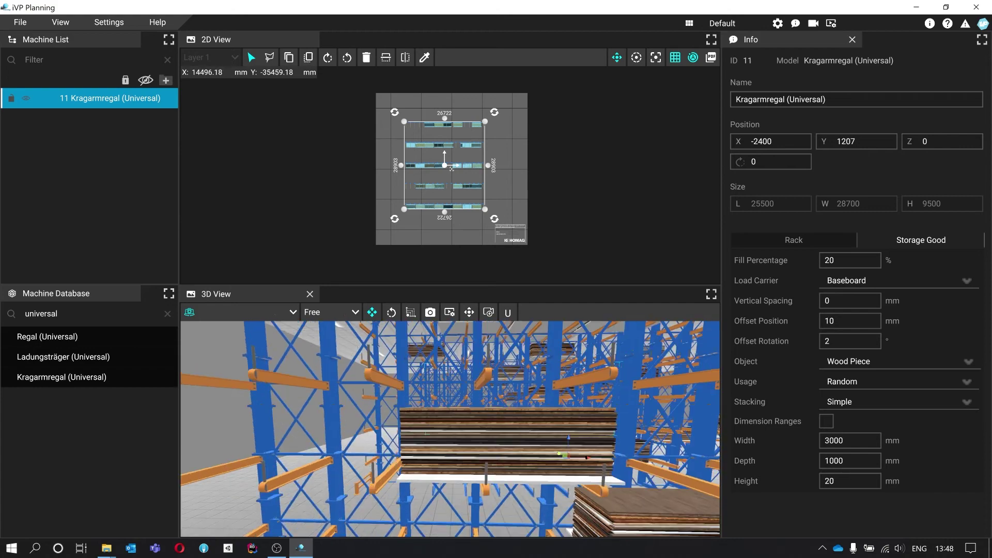
key(s)
right_drag(451, 430, 409, 455)
key(d)
right_drag(587, 435, 565, 435)
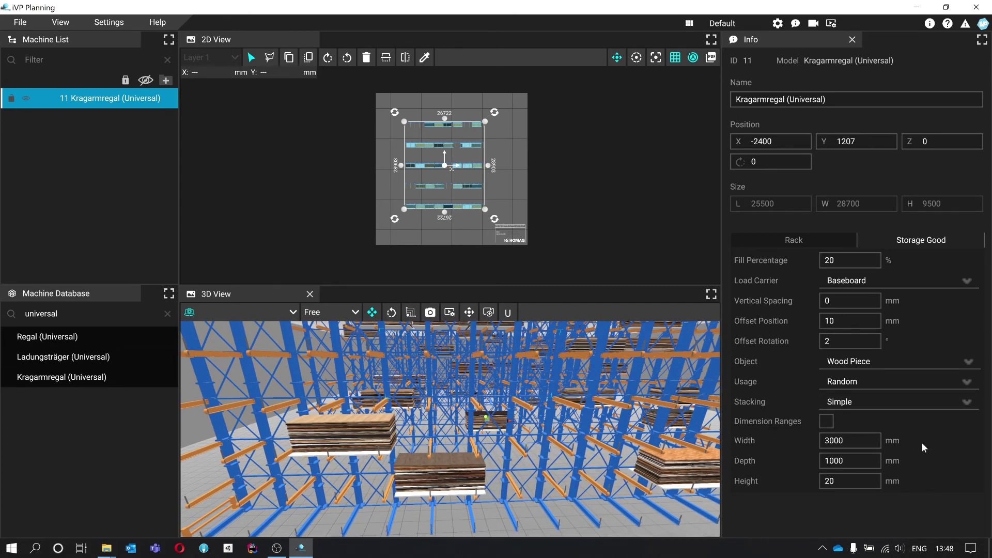
Switch the storage good's stacking to Chaotic and inspect the irregular stacks in 3D.
click(931, 405)
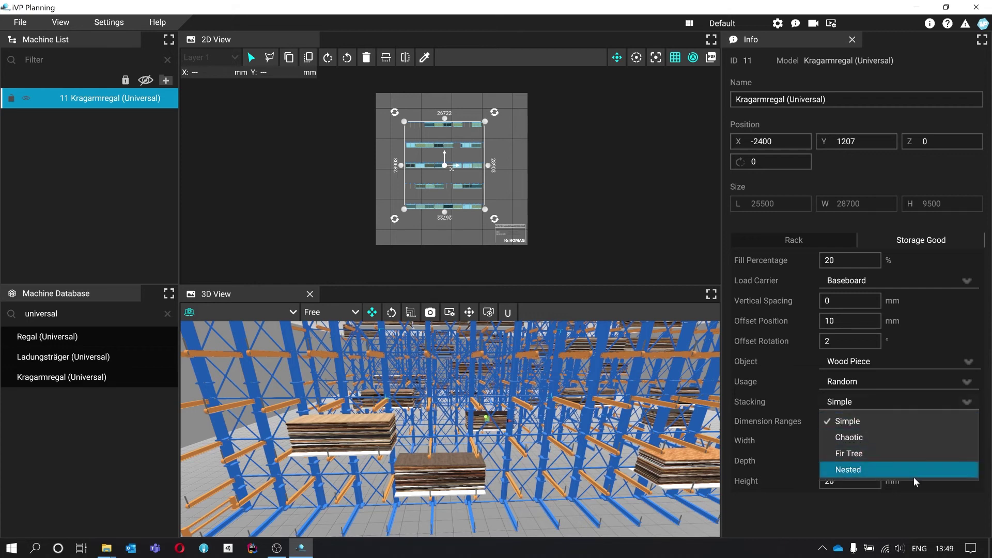
click(928, 440)
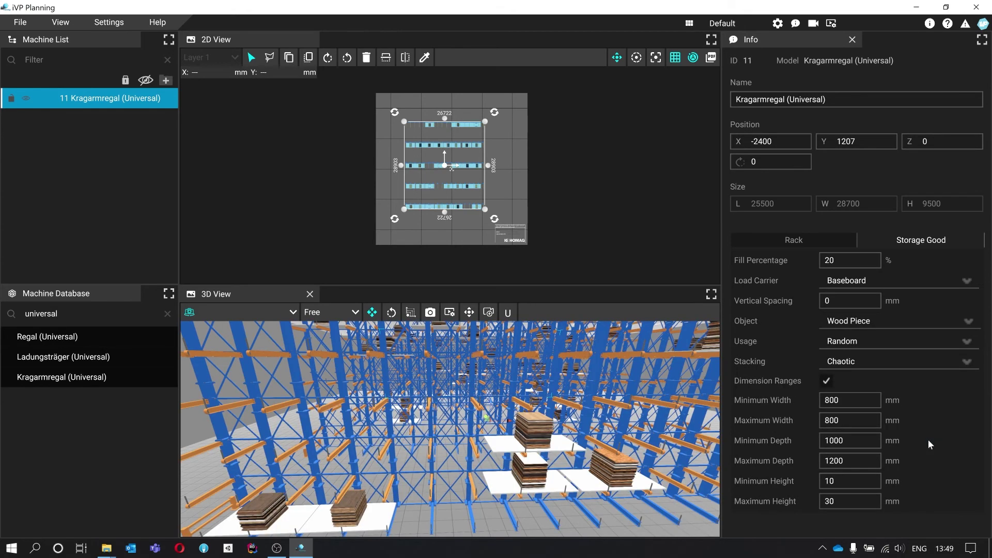
right_drag(507, 434, 643, 441)
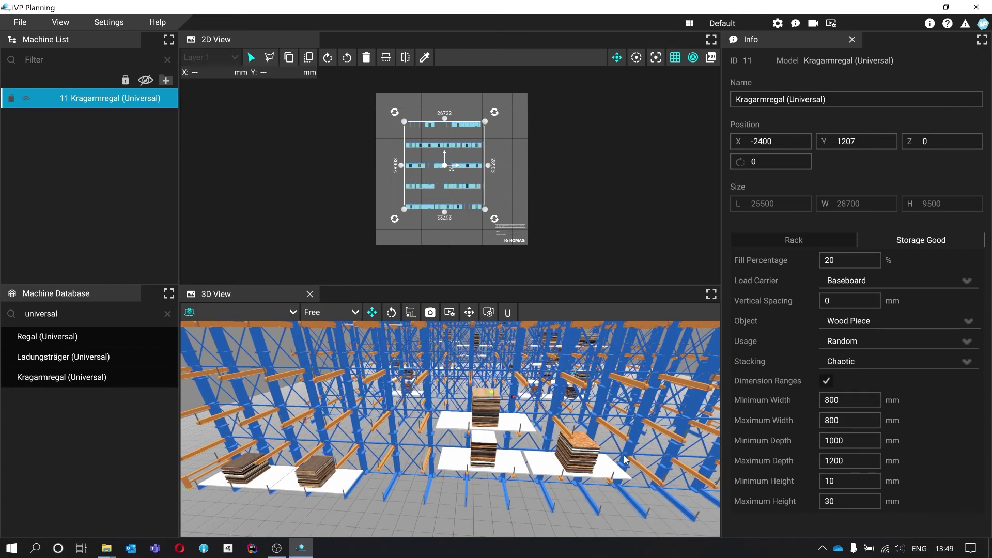
mouse_move(555, 446)
right_down()
mouse_move(468, 455)
mouse_move(496, 460)
mouse_move(558, 445)
right_up()
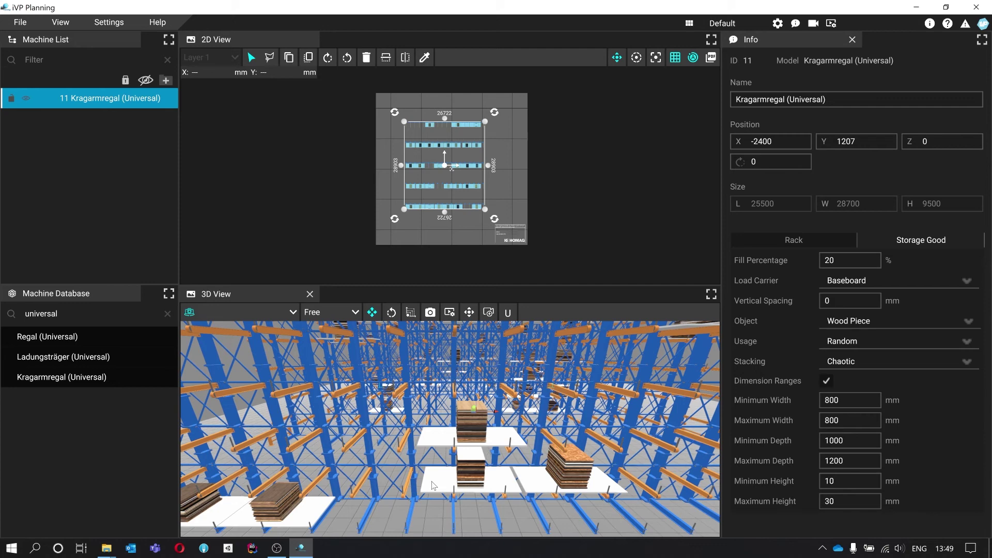
right_drag(487, 486, 449, 479)
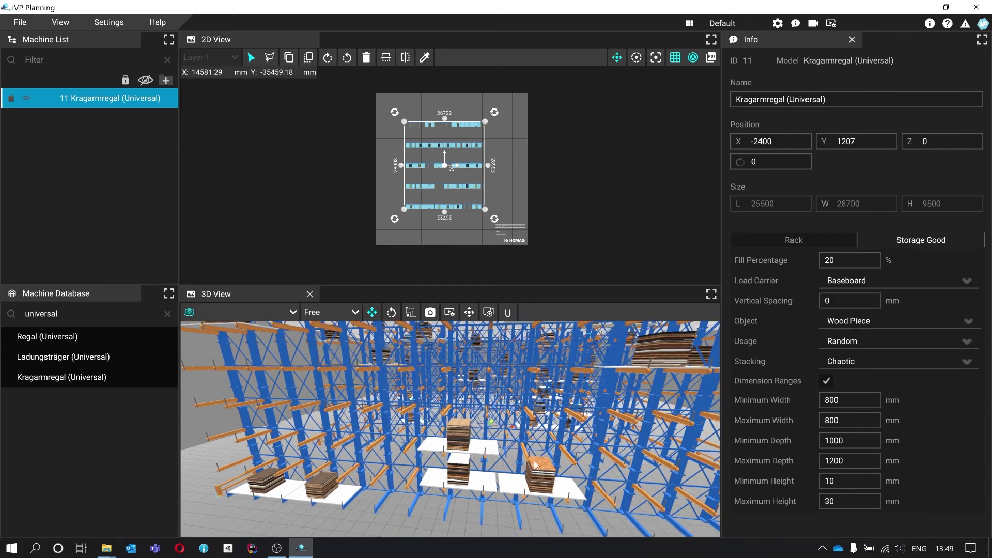
Return the storage good's stacking to Simple, view the stacks in 3D and review the available stacking options.
click(914, 362)
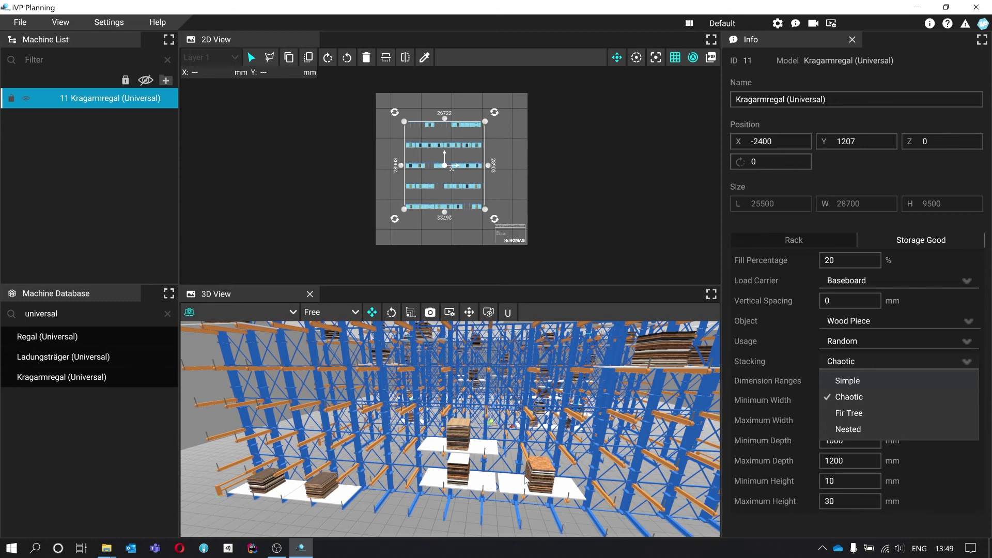
key(Up)
key(Return)
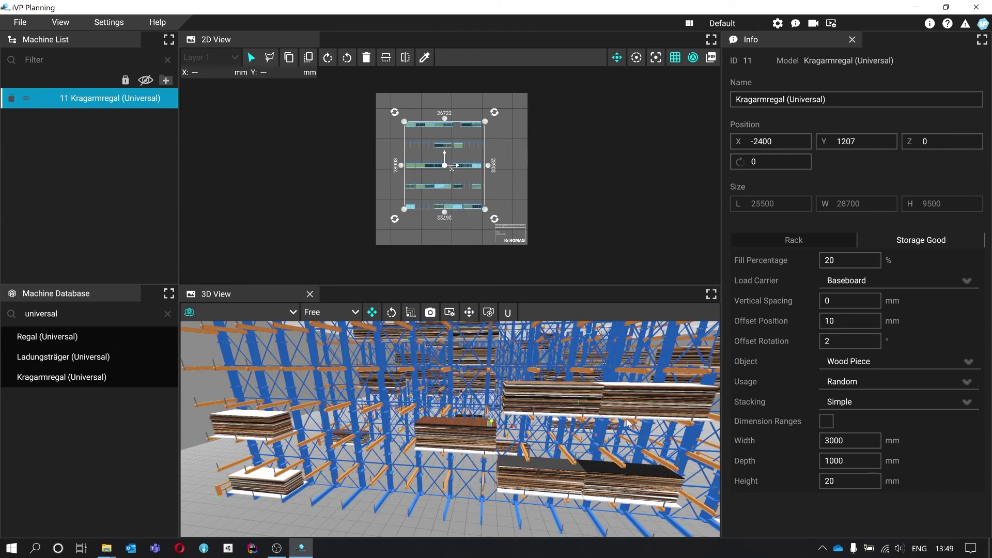
right_drag(627, 422, 617, 432)
key(d)
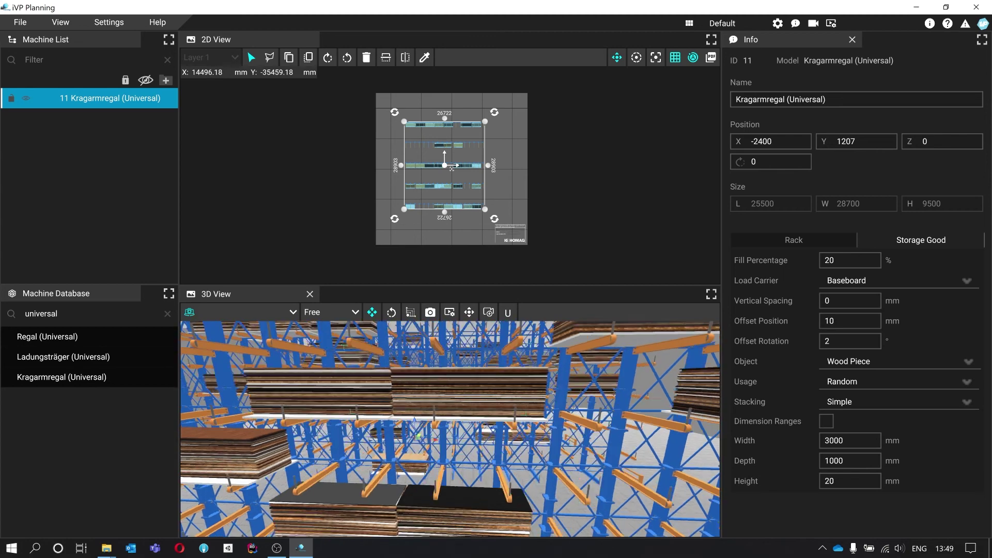
click(877, 407)
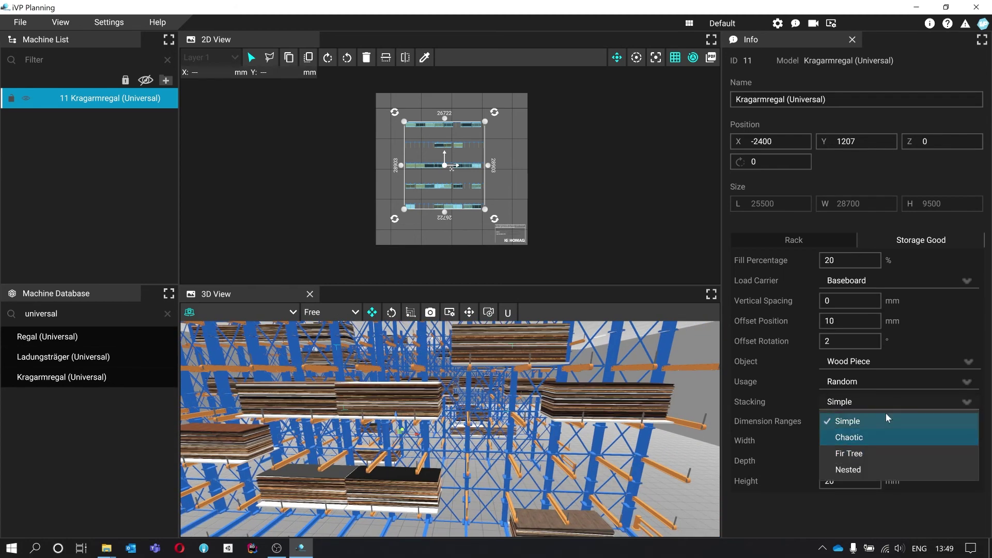
click(891, 399)
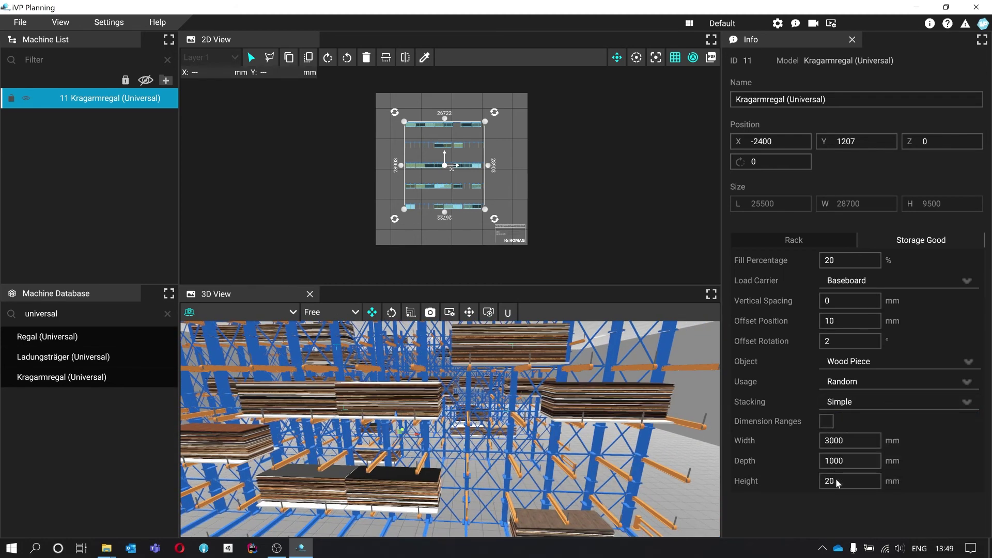
Set the stored wood pieces' width to 5000 mm and inspect the longer stacks in 3D.
double_click(859, 442)
text(5)
key(Return)
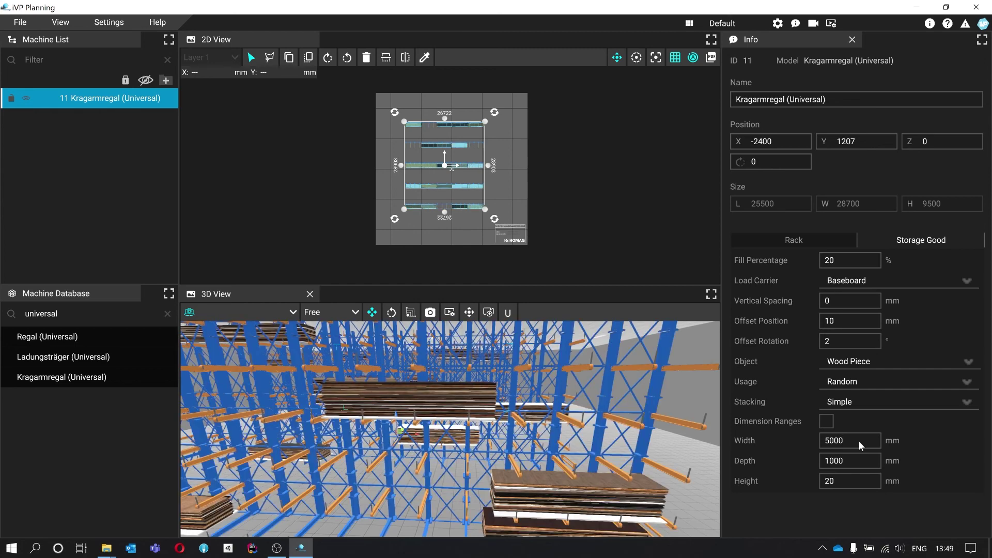
key(Tab)
right_drag(656, 450, 517, 460)
right_drag(450, 429, 511, 429)
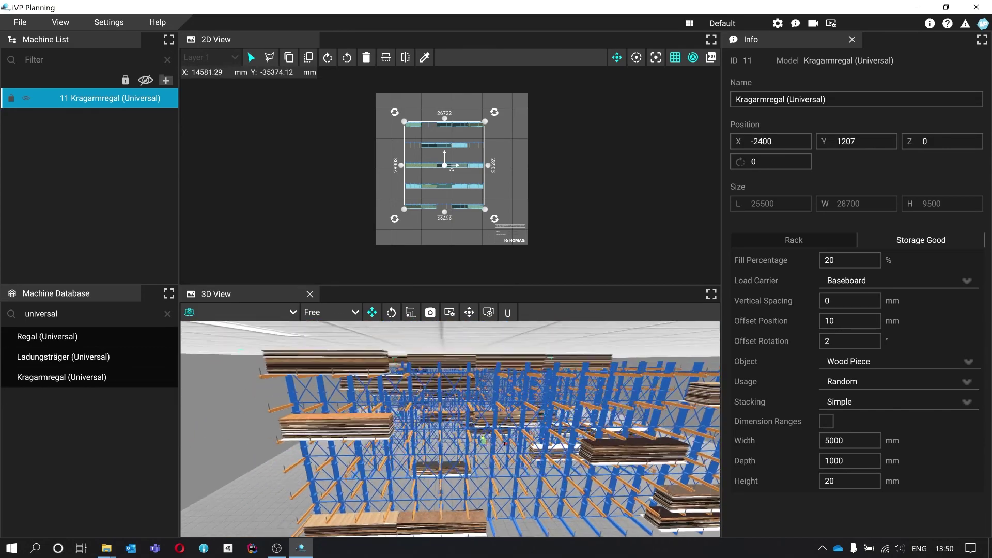